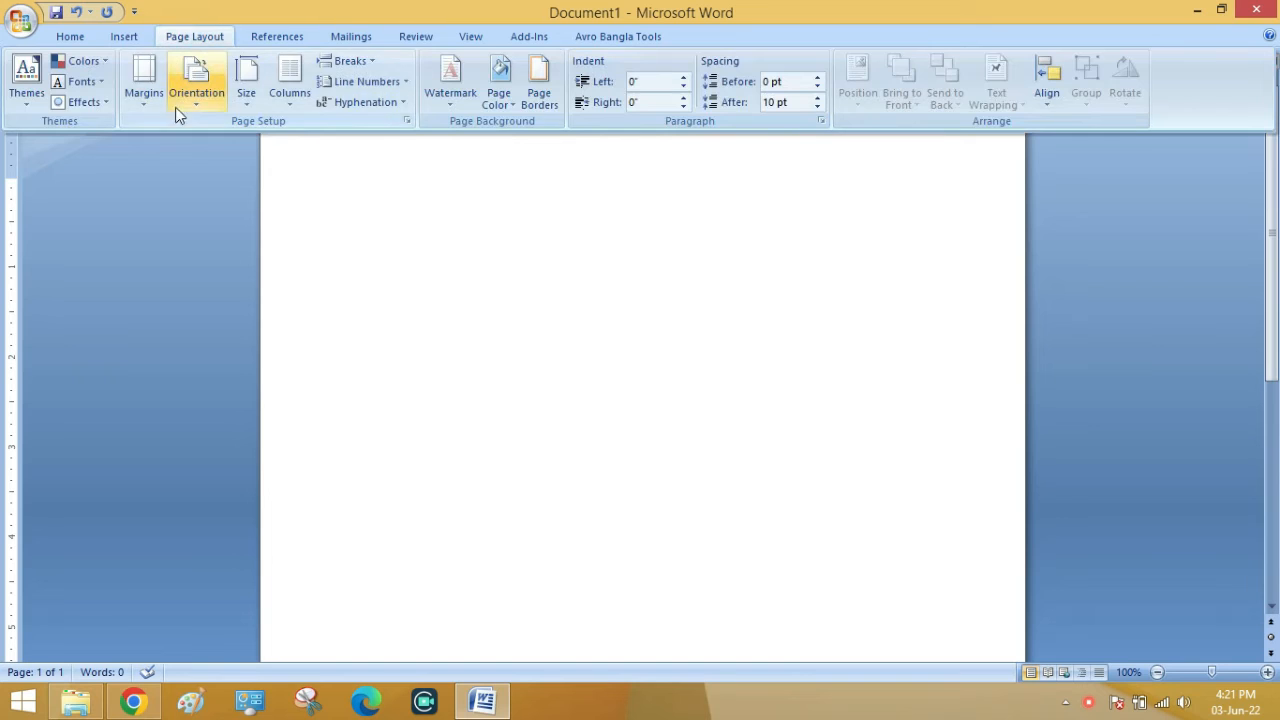
# Set the page margins of the whole document to 0 on every side
pyautogui.click(145, 100)
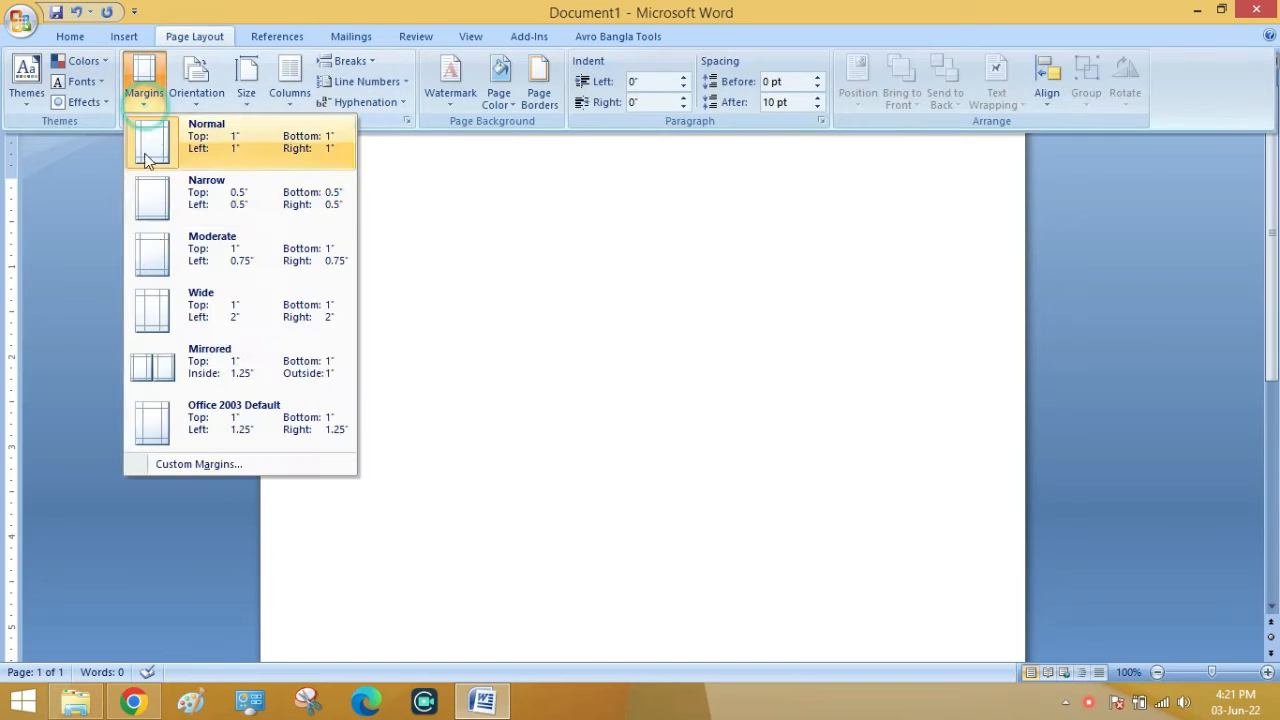
pyautogui.click(177, 463)
pyautogui.write('0')
pyautogui.press('Tab')
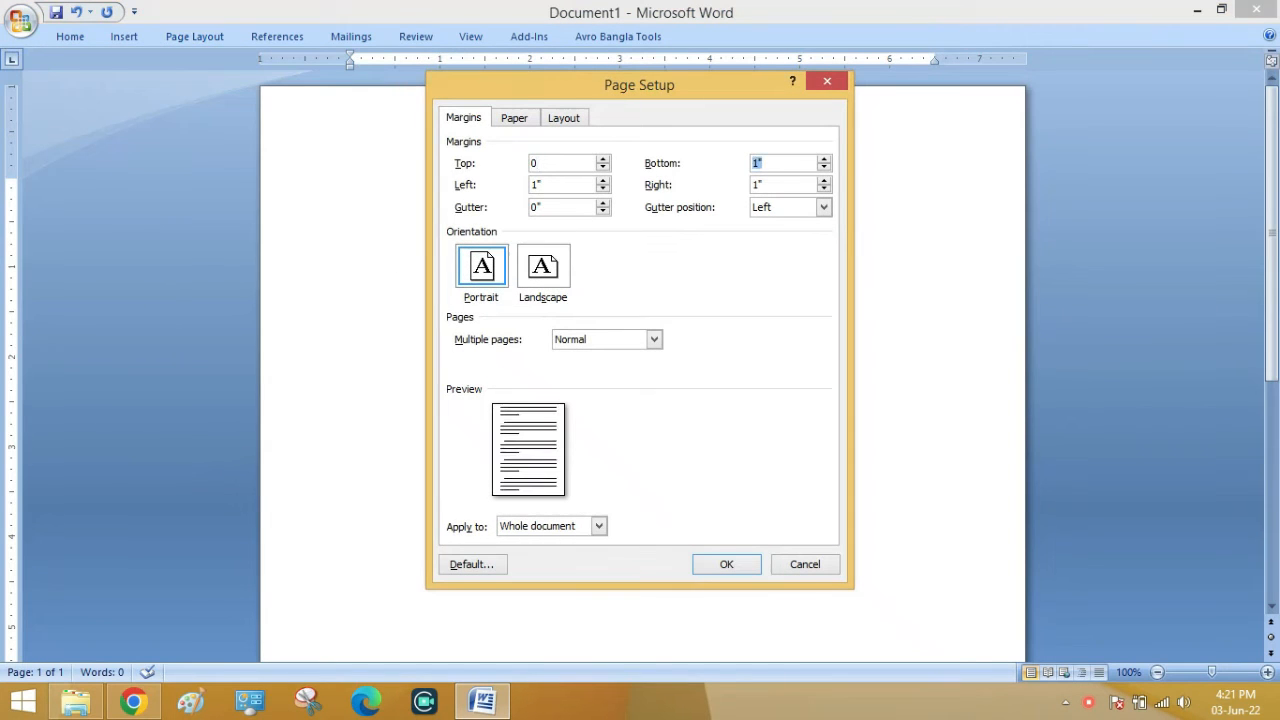
pyautogui.write('0')
pyautogui.press('Tab')
pyautogui.press('Return')
pyautogui.write('d')
pyautogui.press('BackSpace')
pyautogui.press('BackSpace')
pyautogui.press('BackSpace')
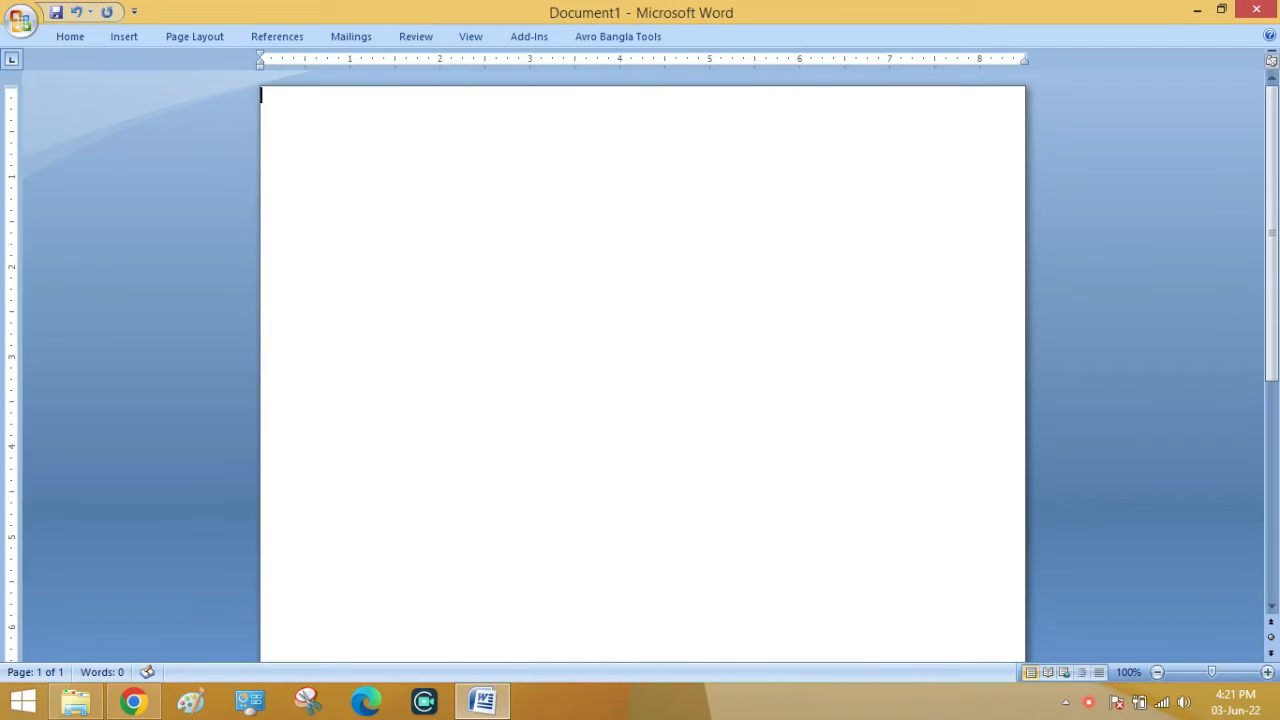
# Insert a table with one column and eight rows
pyautogui.doubleClick(125, 37)
pyautogui.click(166, 118)
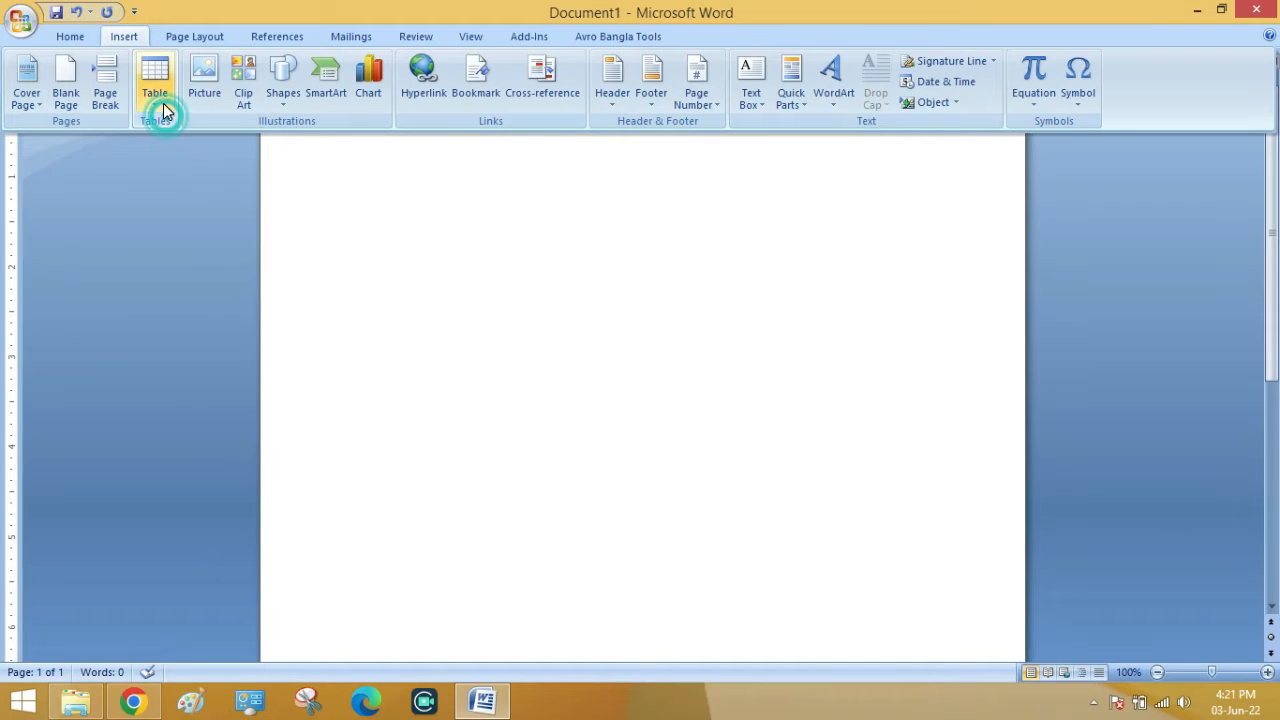
pyautogui.click(148, 270)
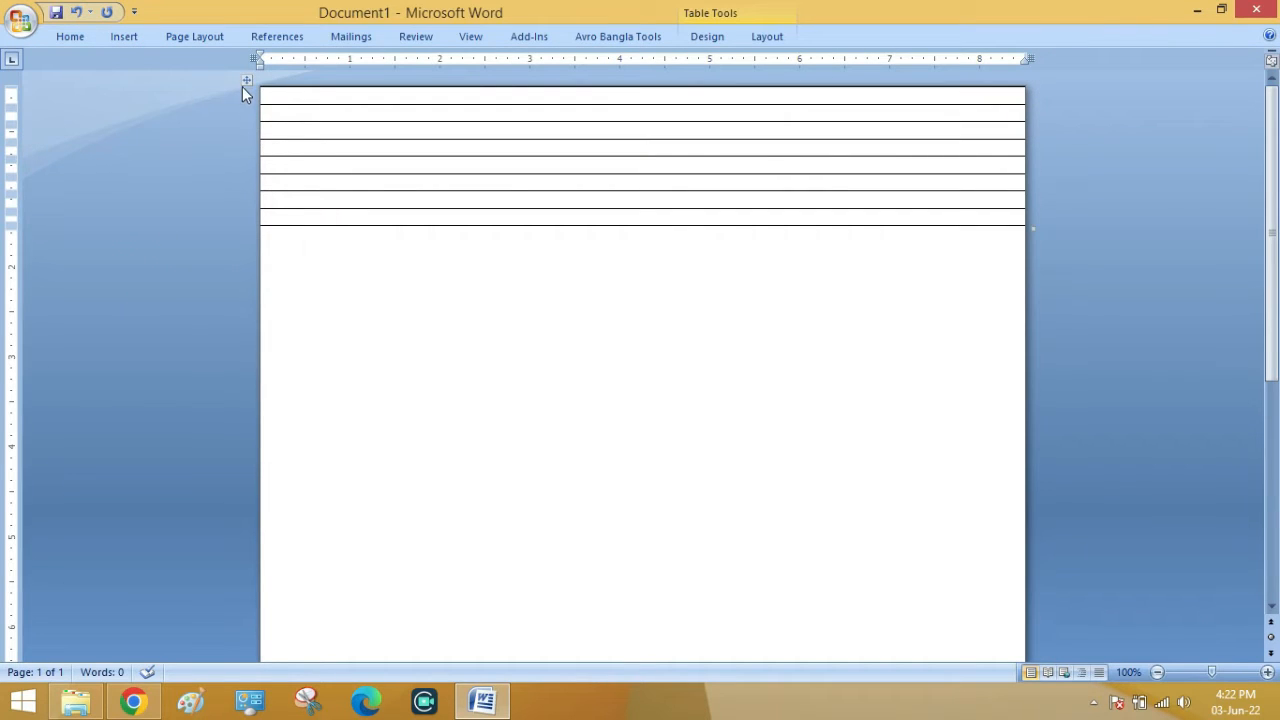
# Set the height of all table rows to 0.3"
pyautogui.click(248, 80)
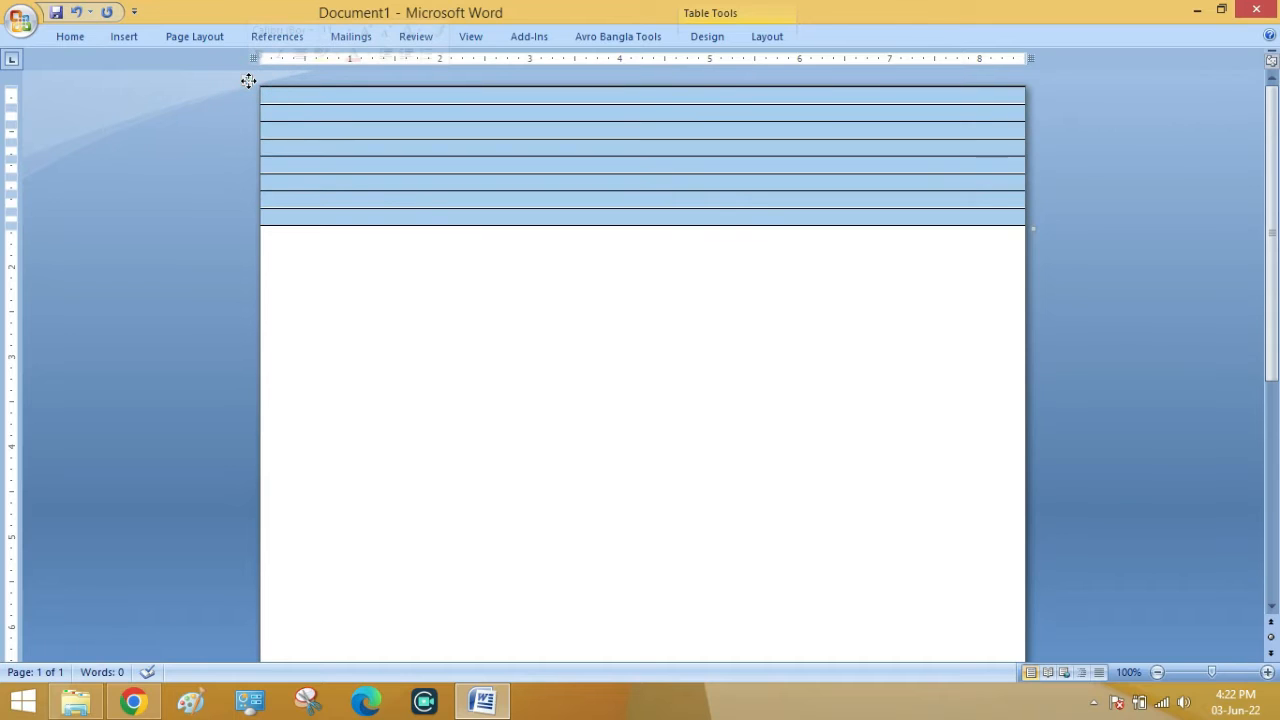
pyautogui.click(707, 36)
pyautogui.click(767, 38)
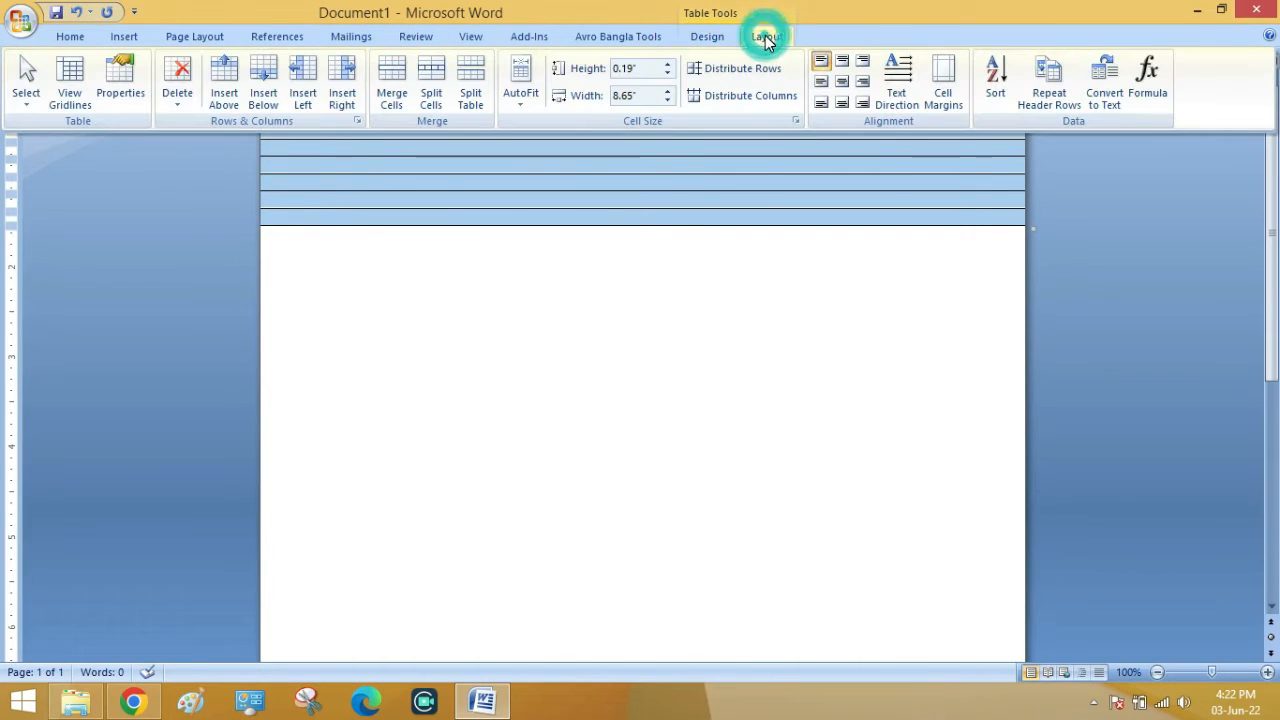
pyautogui.click(668, 66)
pyautogui.click(668, 68)
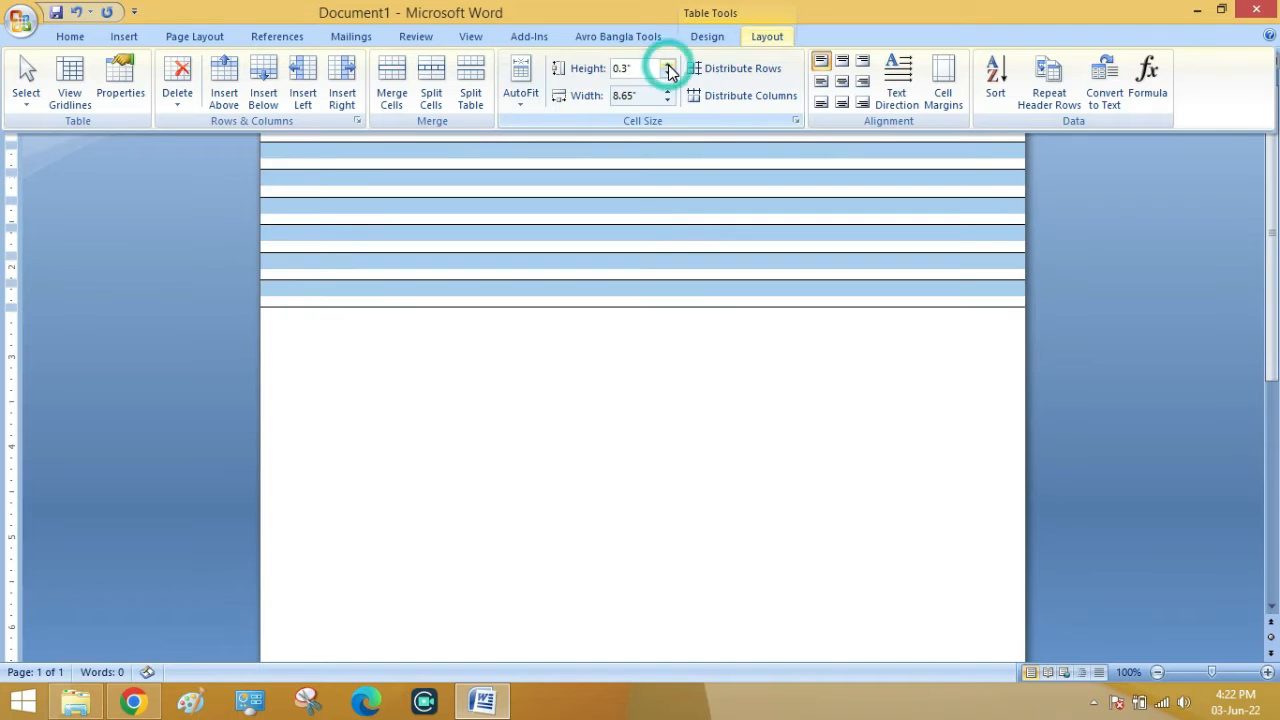
# Enlarge the table's first row to about 1.1" tall as a blank header area
pyautogui.click(661, 154)
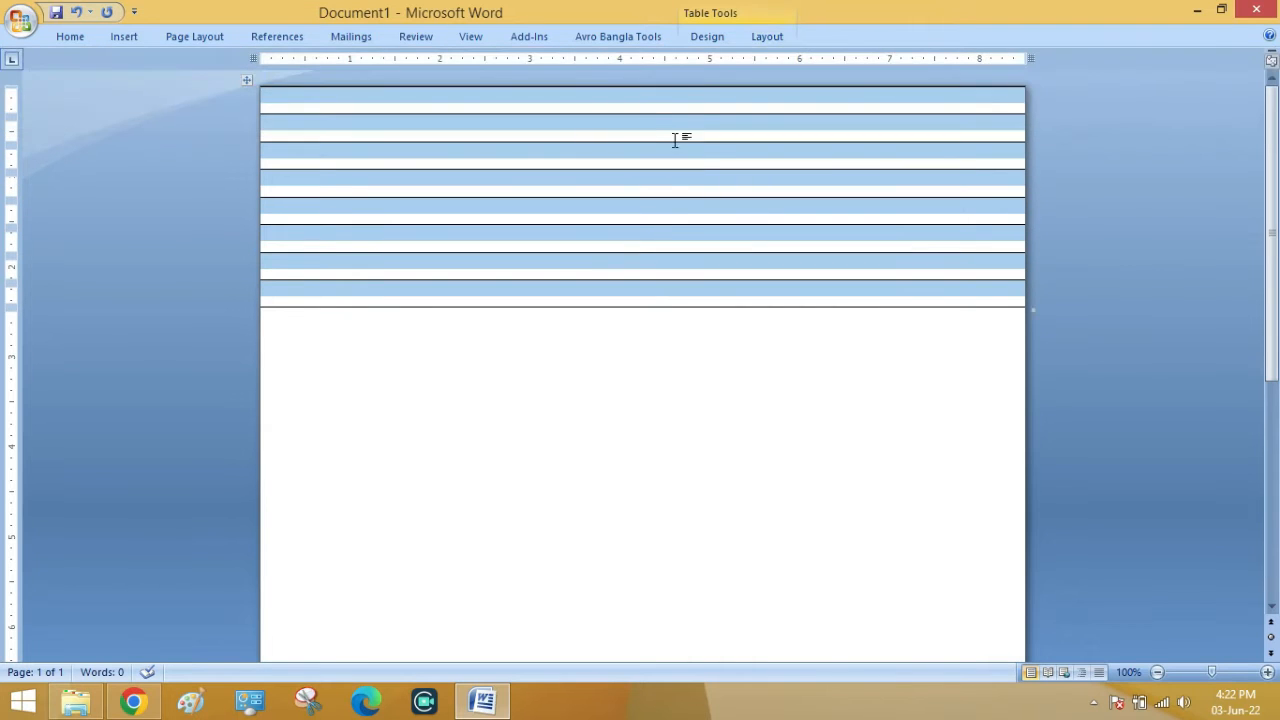
pyautogui.click(660, 108)
pyautogui.moveTo(660, 114); pyautogui.dragTo(663, 182)
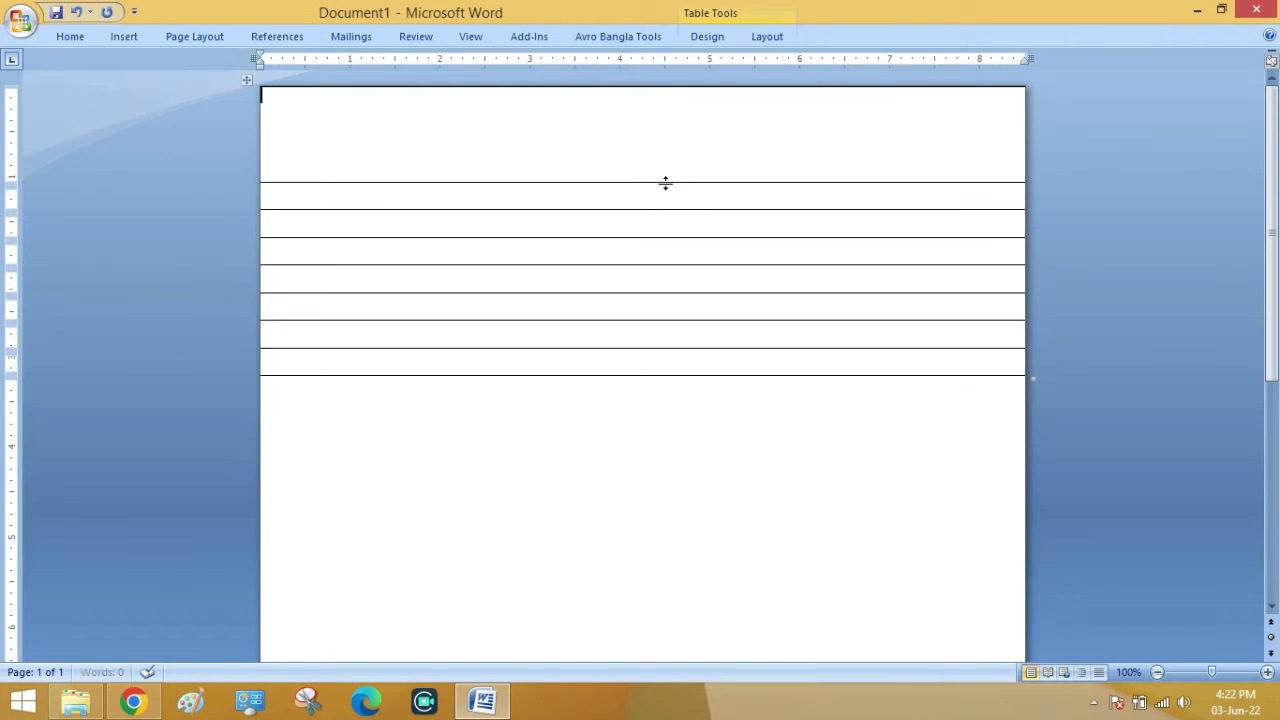
# Append rows to the end of the table until the page is full, undoing the row that spills onto a second page
pyautogui.click(996, 361)
pyautogui.press('Tab')
pyautogui.press('Tab')
pyautogui.press('Tab')
pyautogui.press('Tab')
pyautogui.press('Tab')
pyautogui.press('Tab')
pyautogui.press('Tab')
pyautogui.press('Tab')
pyautogui.press('Tab')
pyautogui.press('Tab')
pyautogui.press('Tab')
pyautogui.press('Tab')
pyautogui.press('Tab')
pyautogui.press('Tab')
pyautogui.press('Tab')
pyautogui.press('Tab')
pyautogui.press('Tab')
pyautogui.press('Tab')
pyautogui.press('Tab')
pyautogui.press('Tab')
pyautogui.press('Tab')
pyautogui.press('Tab')
pyautogui.press('Tab')
pyautogui.press('Tab')
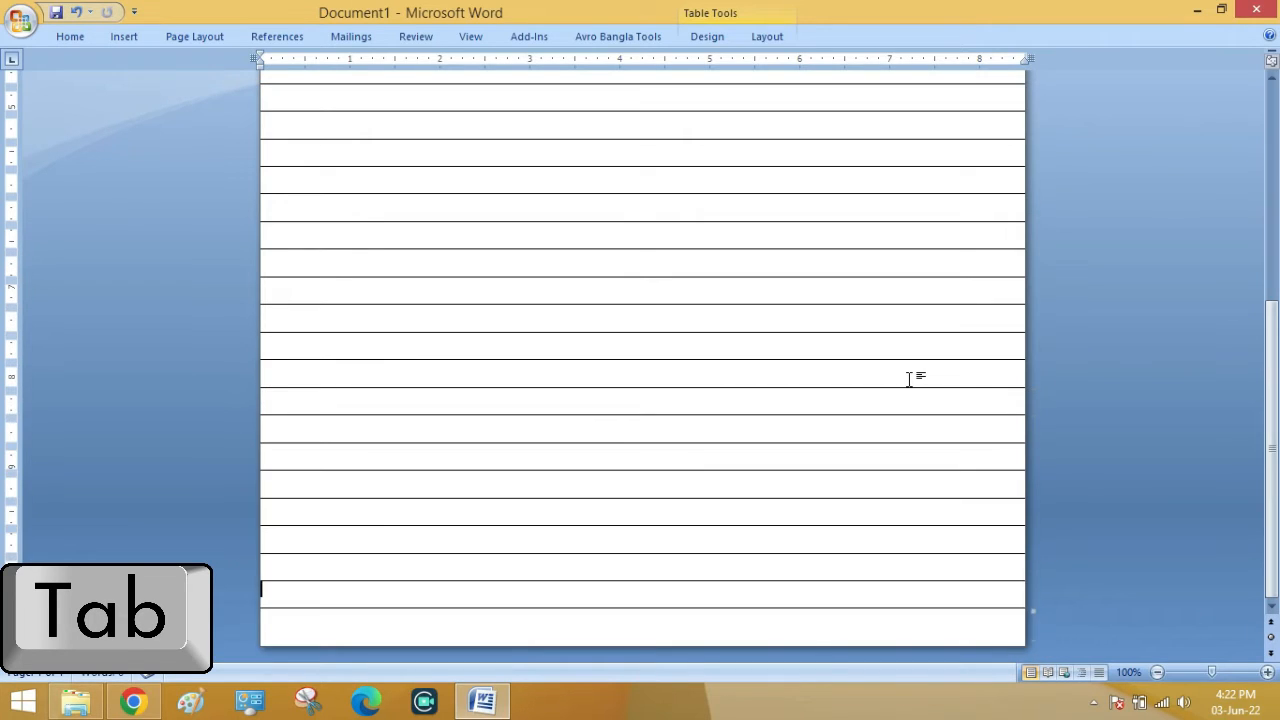
pyautogui.press('Tab')
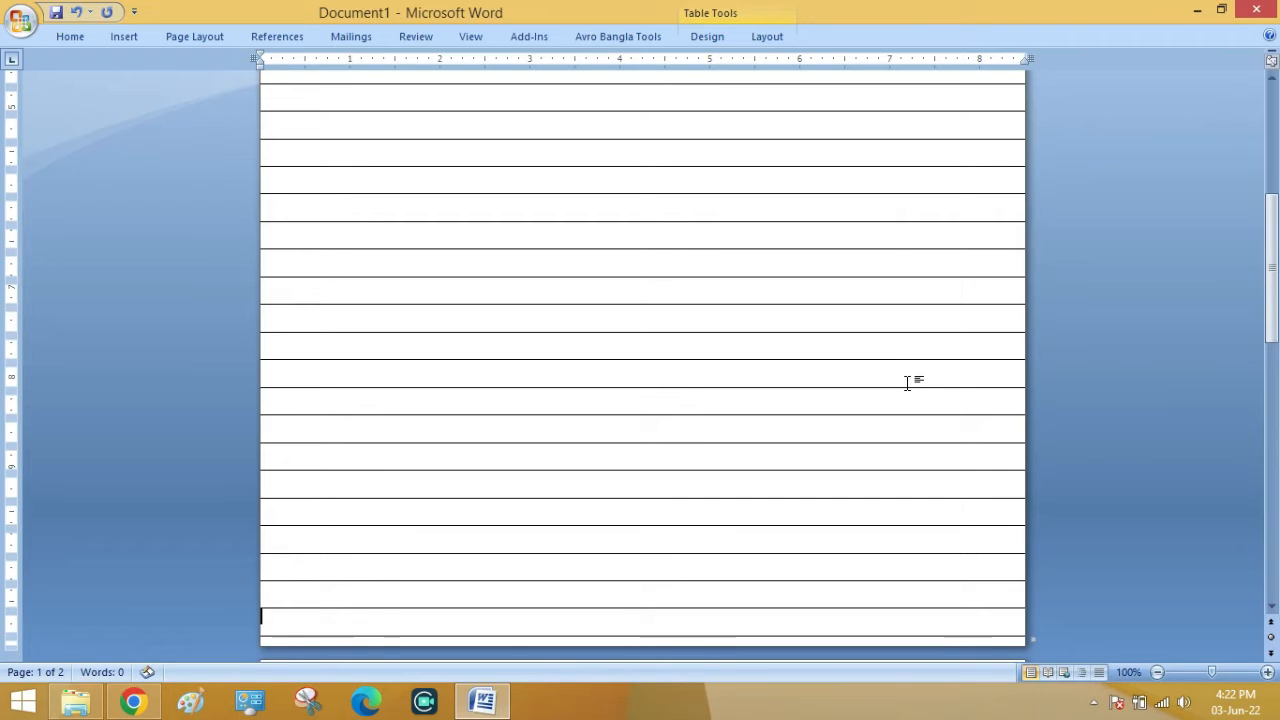
pyautogui.hotkey('ctrl', 'z')
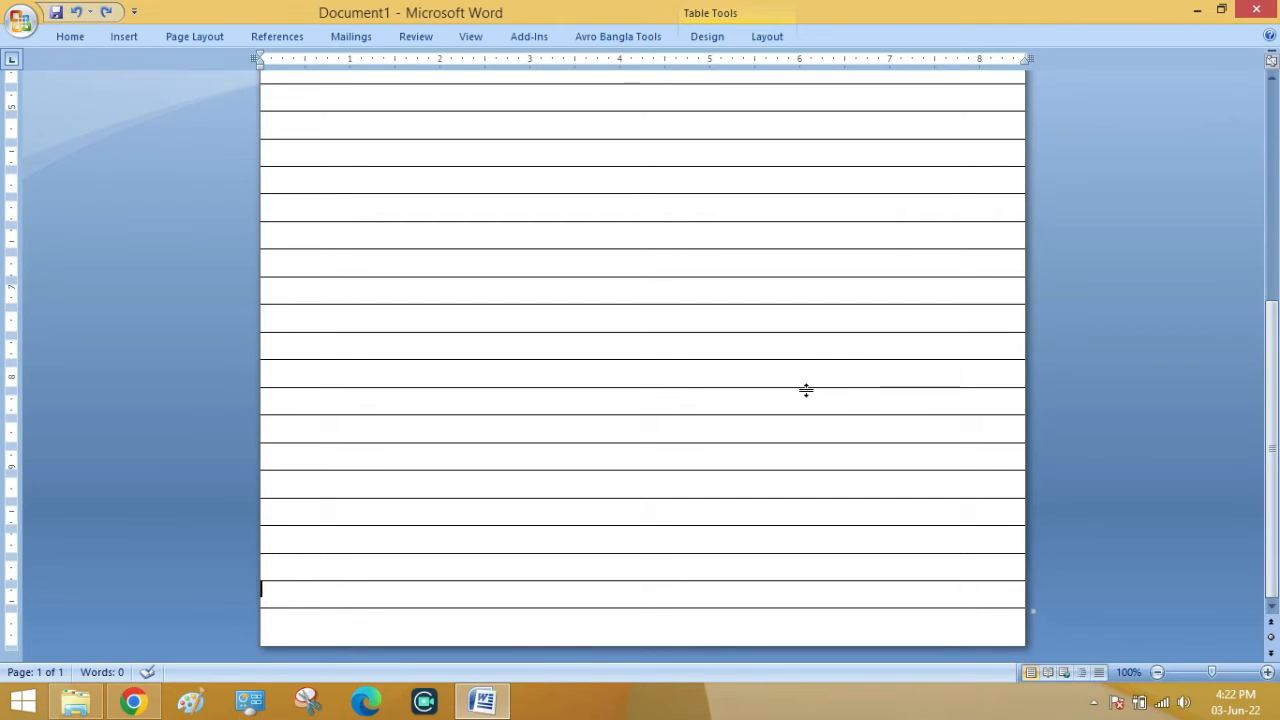
# Enlarge the header row slightly to about 1.2" tall so the ruled lines reach closer to the page's bottom edge
pyautogui.scroll(8, 808, 390)
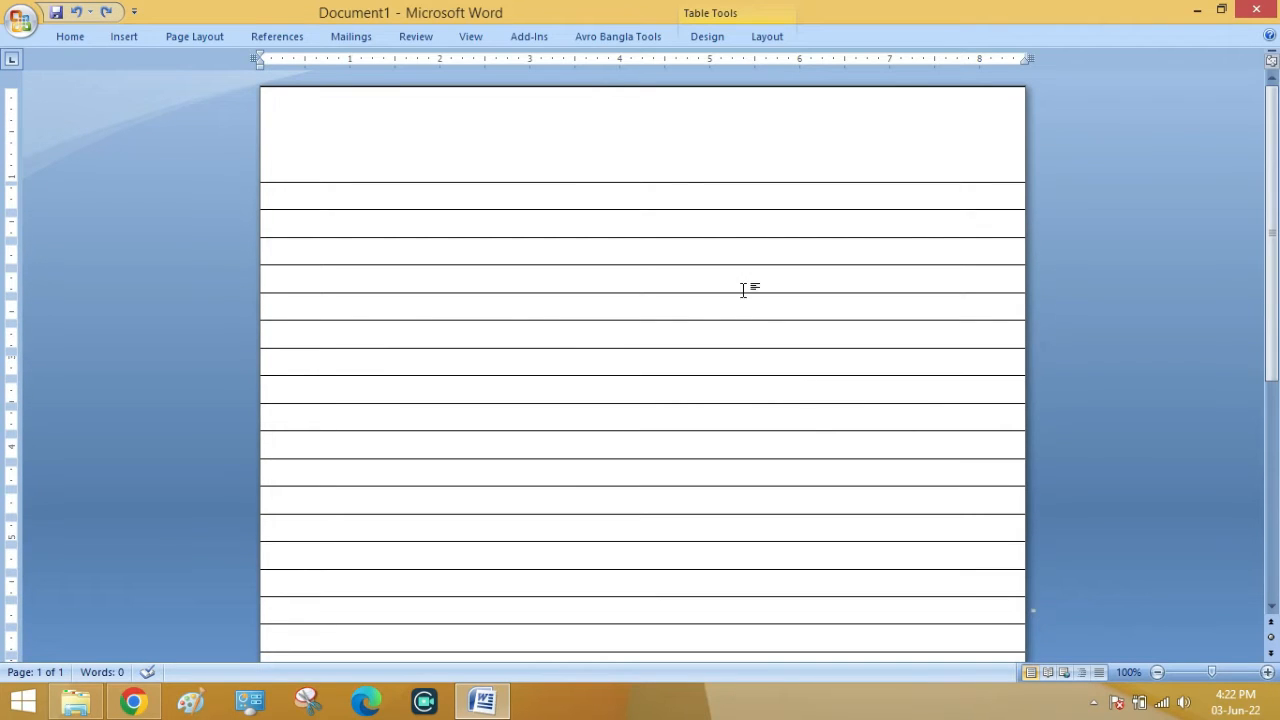
pyautogui.moveTo(678, 184); pyautogui.dragTo(677, 187)
pyautogui.scroll(-7, 669, 220)
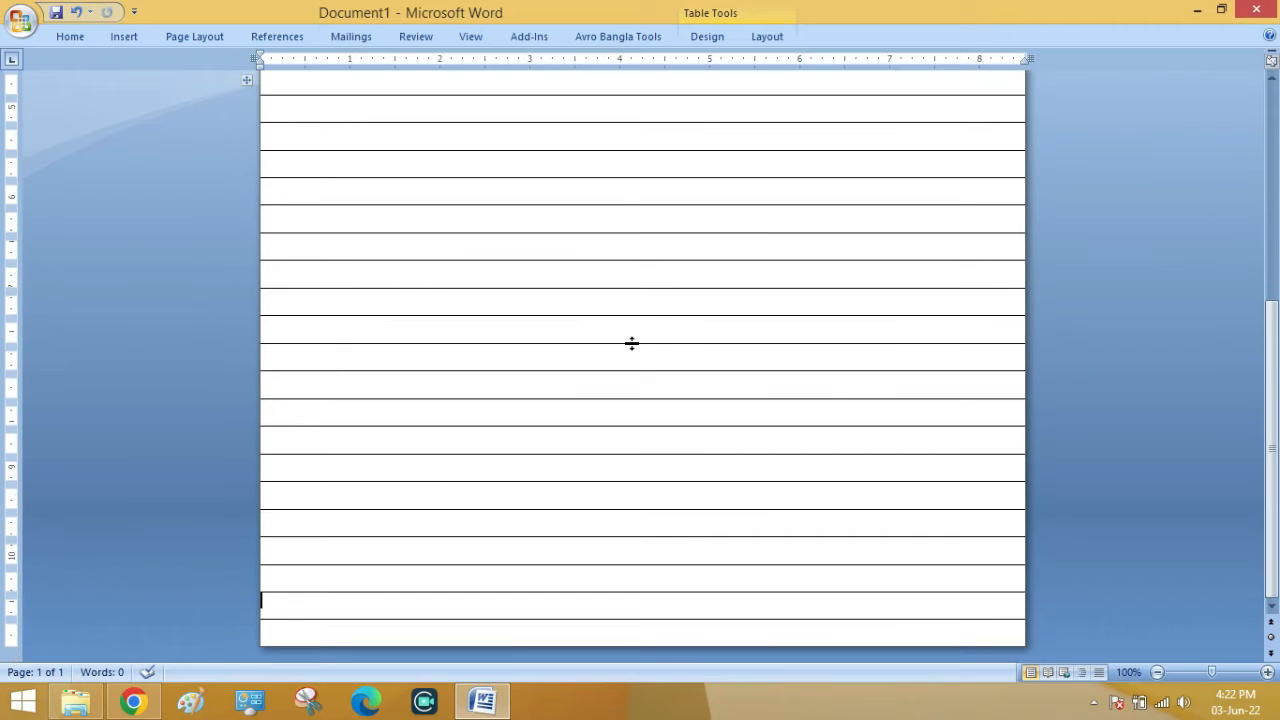
pyautogui.scroll(3, 633, 344)
pyautogui.scroll(2, 633, 344)
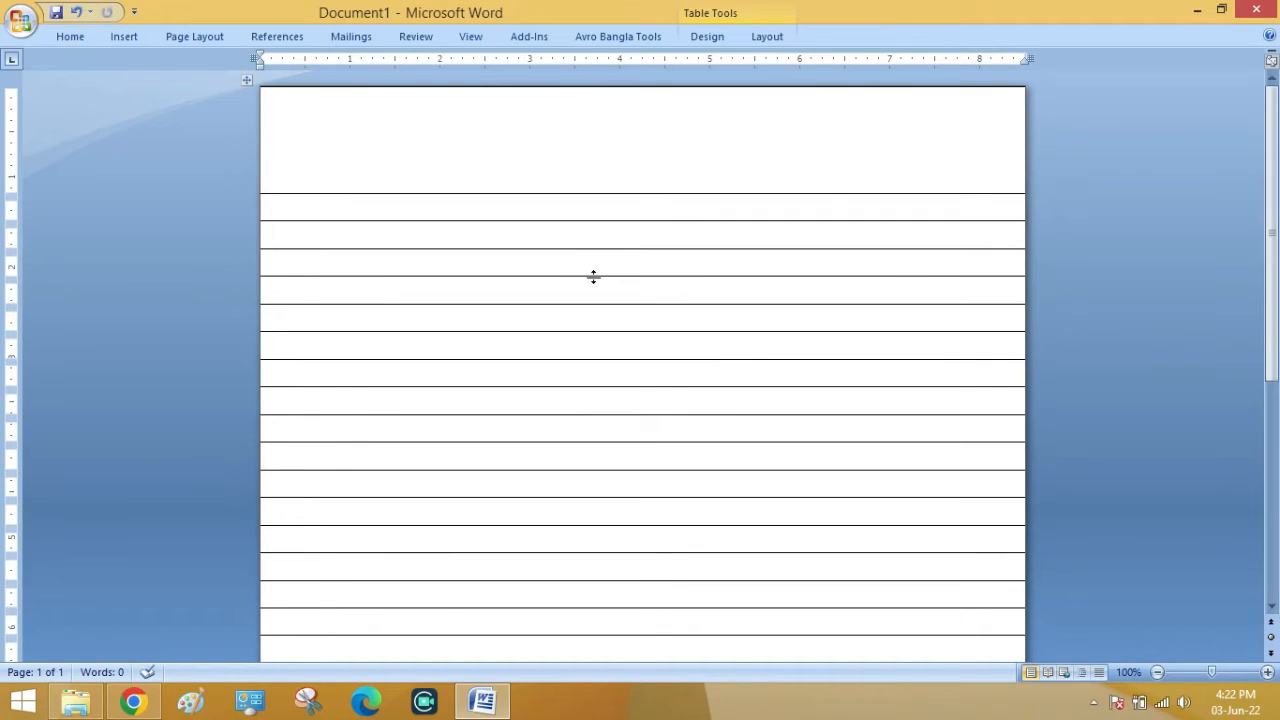
# Draw a straight horizontal line about 8.76" wide along the header row's lower border, across the full page width
pyautogui.click(126, 36)
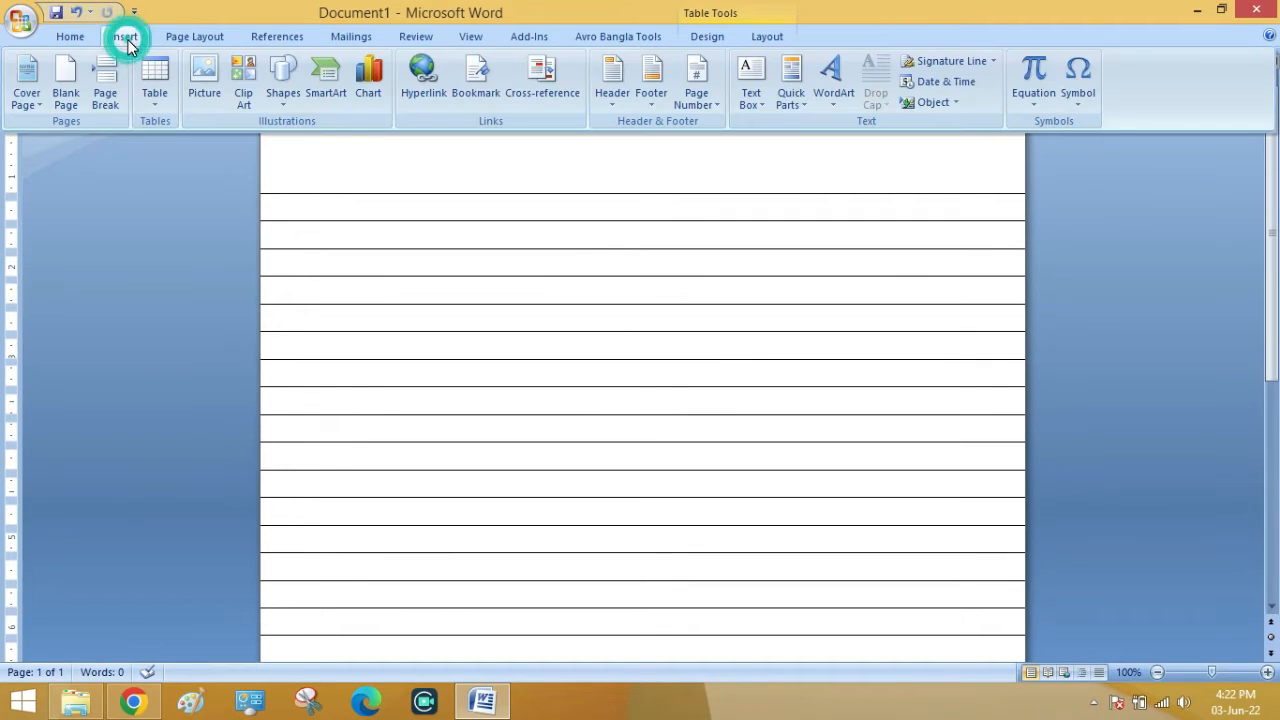
pyautogui.click(287, 106)
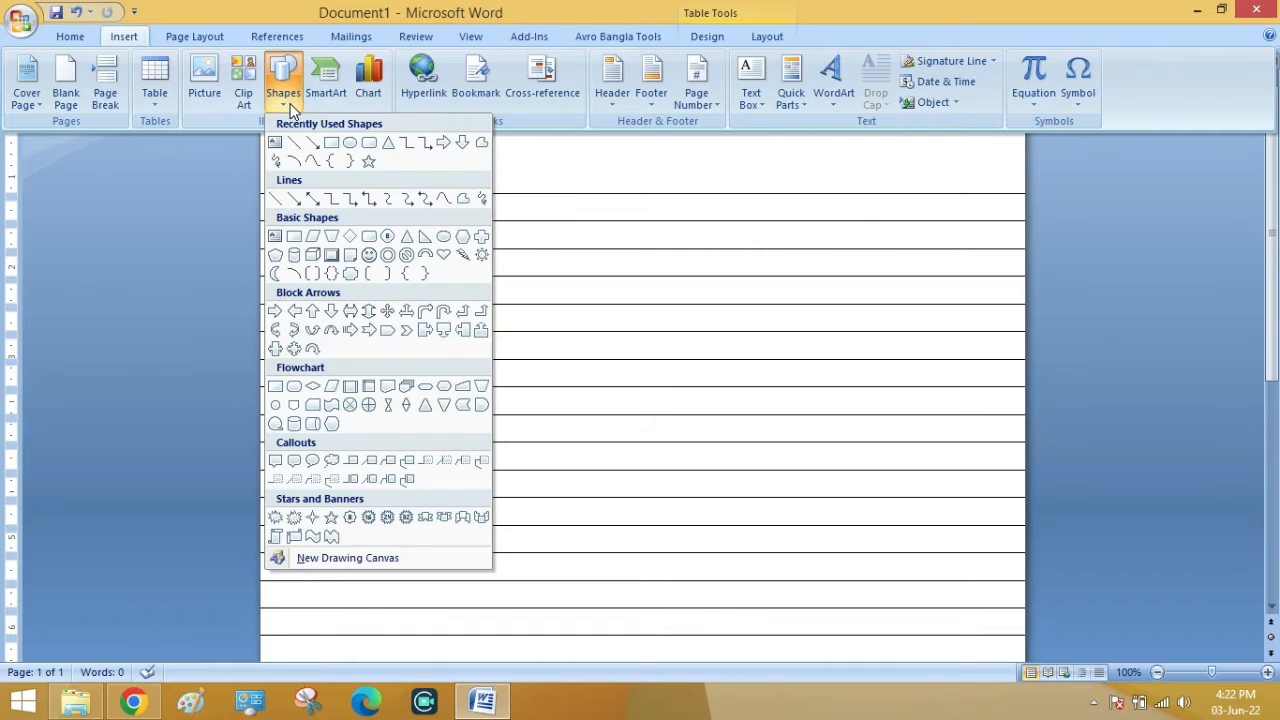
pyautogui.click(291, 138)
pyautogui.scroll(5, 276, 197)
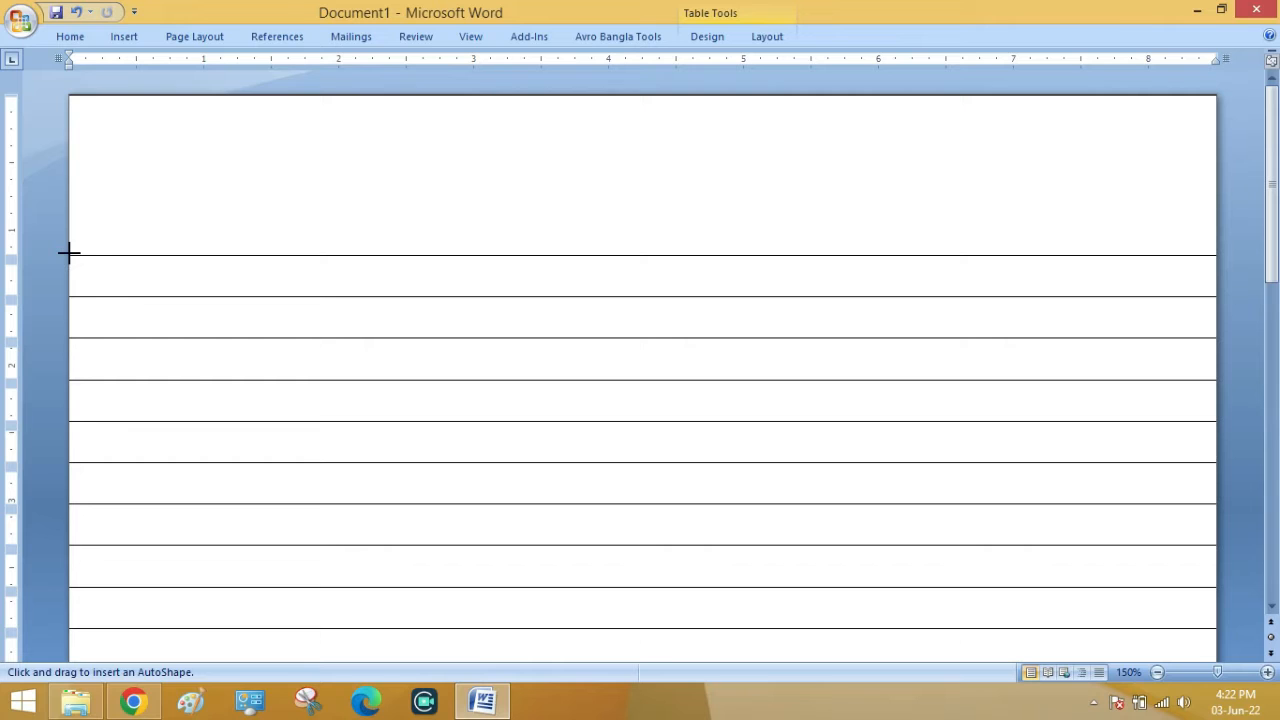
pyautogui.moveTo(69, 255)
pyautogui.mouseDown()
pyautogui.moveTo(669, 274)
pyautogui.moveTo(997, 204)
pyautogui.moveTo(1046, 234)
pyautogui.moveTo(1251, 256)
pyautogui.mouseUp()
pyautogui.hotkey('ctrl', 'z')
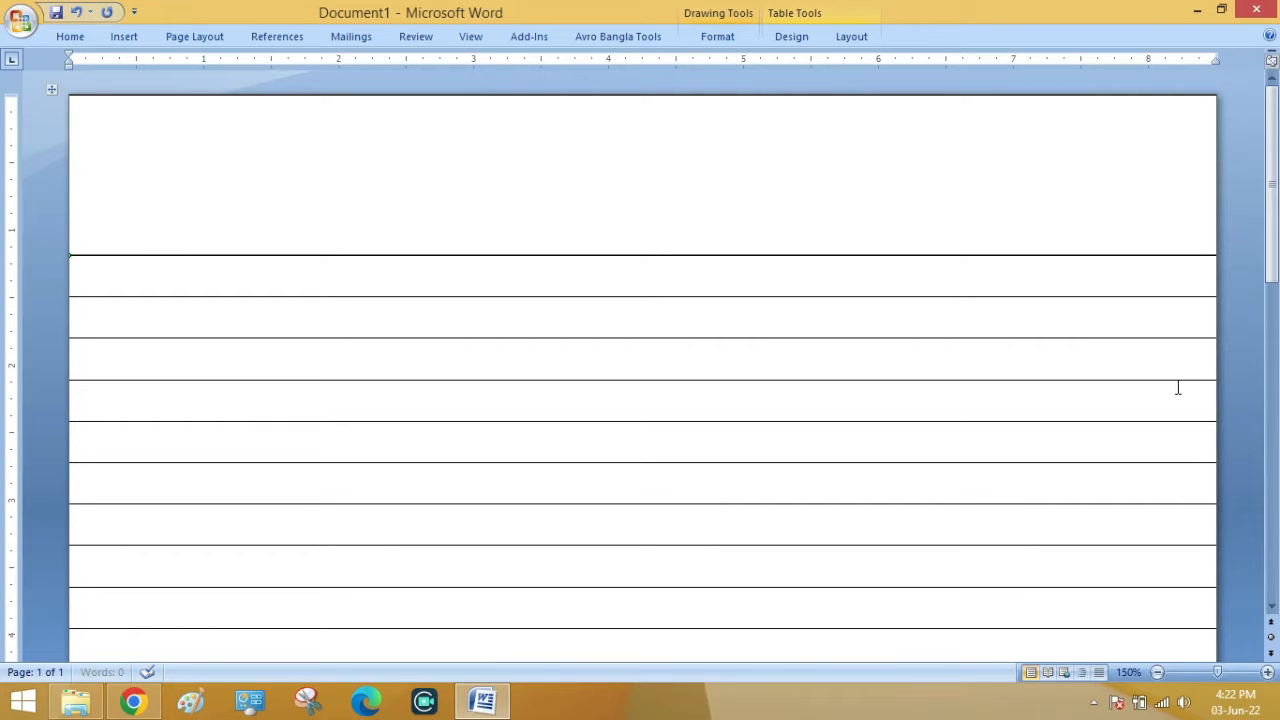
# Nudge the drawn line up slightly above the header row's lower border
pyautogui.hotkey('ctrl', 'Up')
pyautogui.hotkey('ctrl', 'Up')
pyautogui.hotkey('ctrl', 'Up')
pyautogui.hotkey('ctrl', 'Up')
pyautogui.hotkey('ctrl', 'Up')
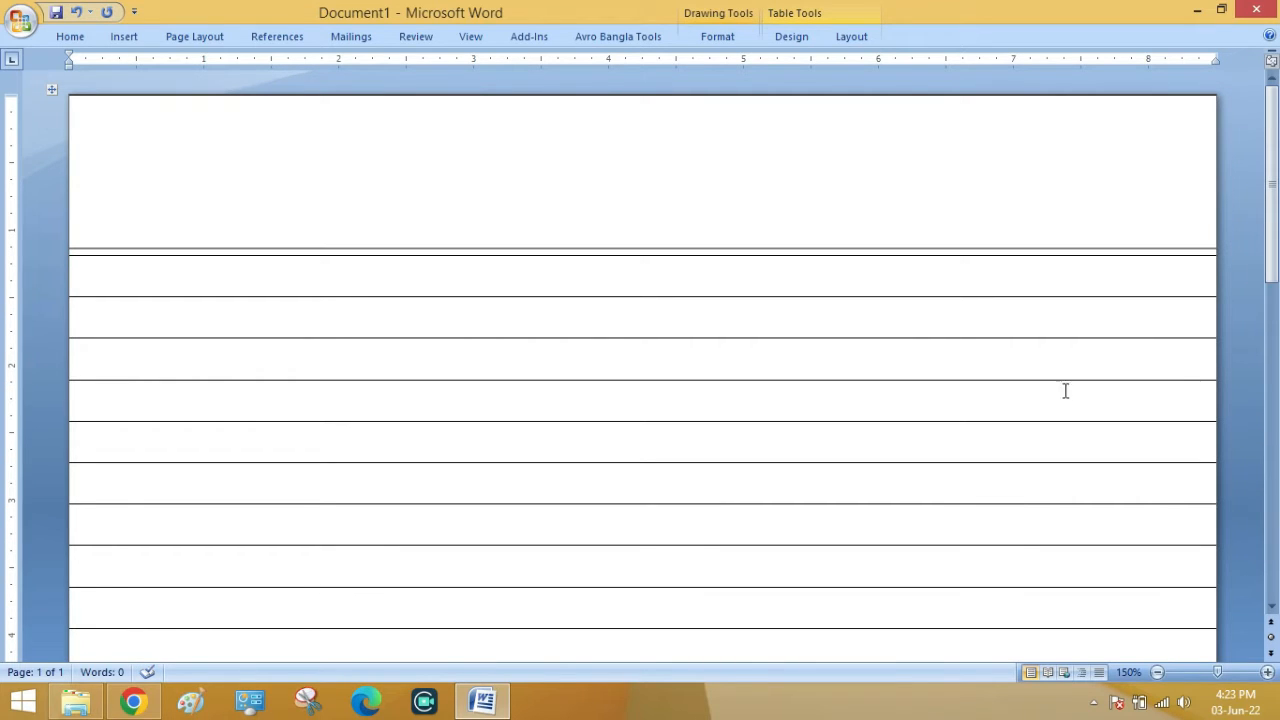
# Format the drawn line with a dark red outline and a ½ pt weight
pyautogui.click(710, 40)
pyautogui.click(660, 81)
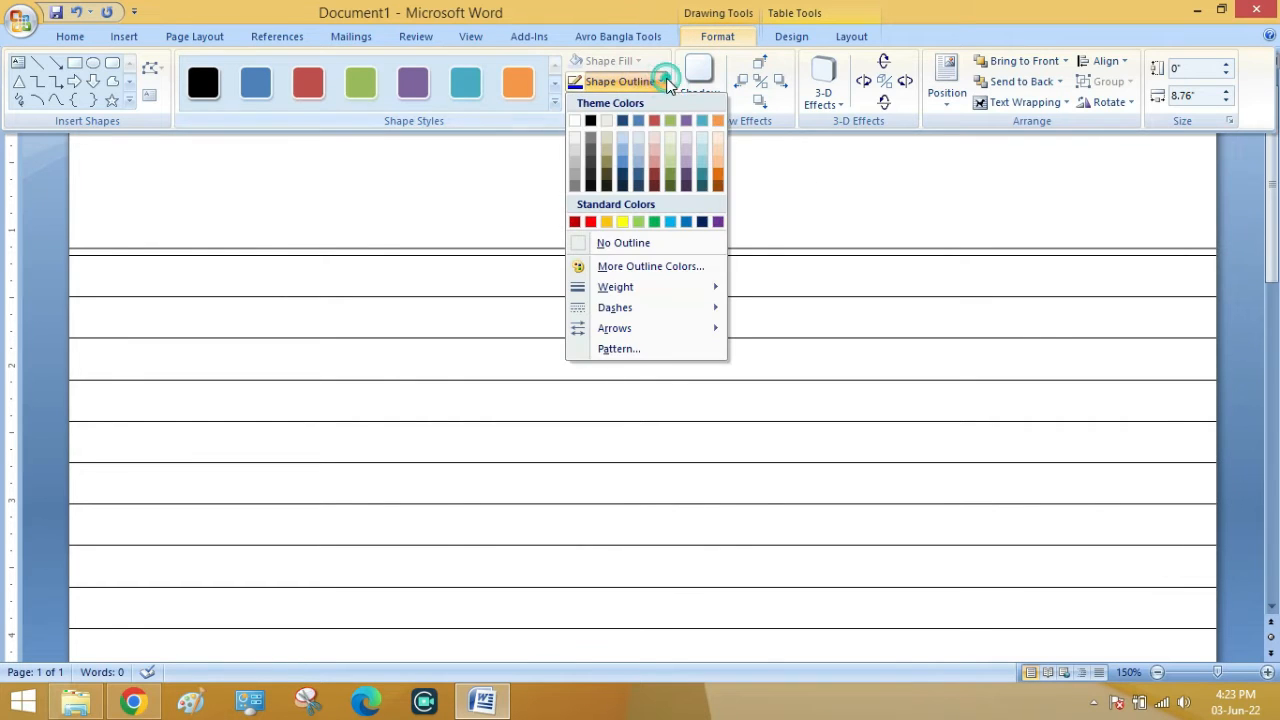
pyautogui.click(586, 224)
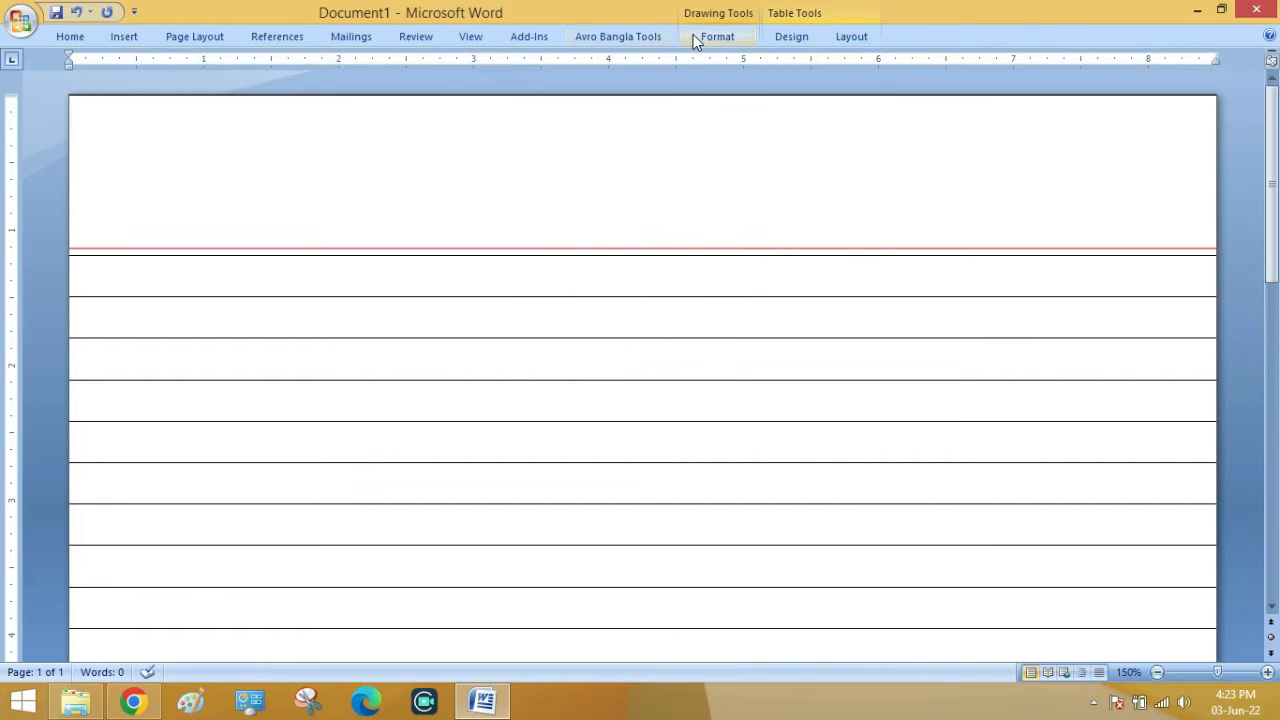
pyautogui.click(693, 36)
pyautogui.click(630, 81)
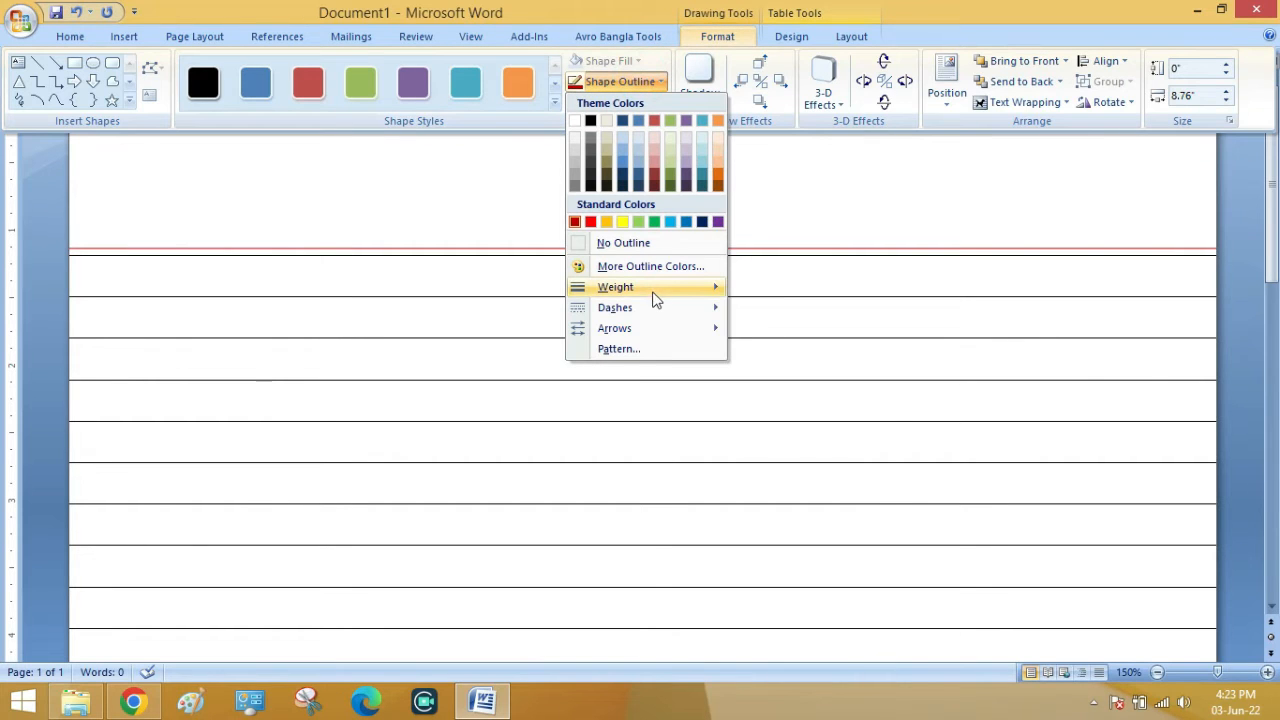
pyautogui.moveTo(657, 301)
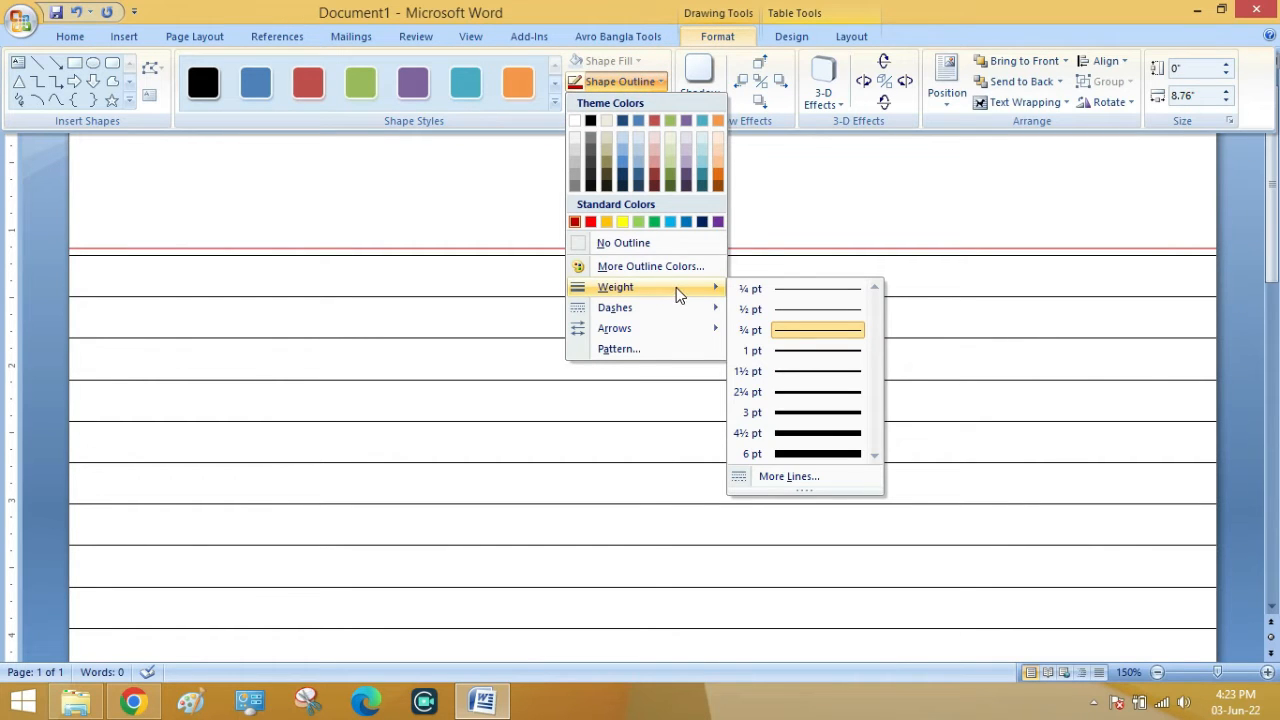
pyautogui.click(786, 309)
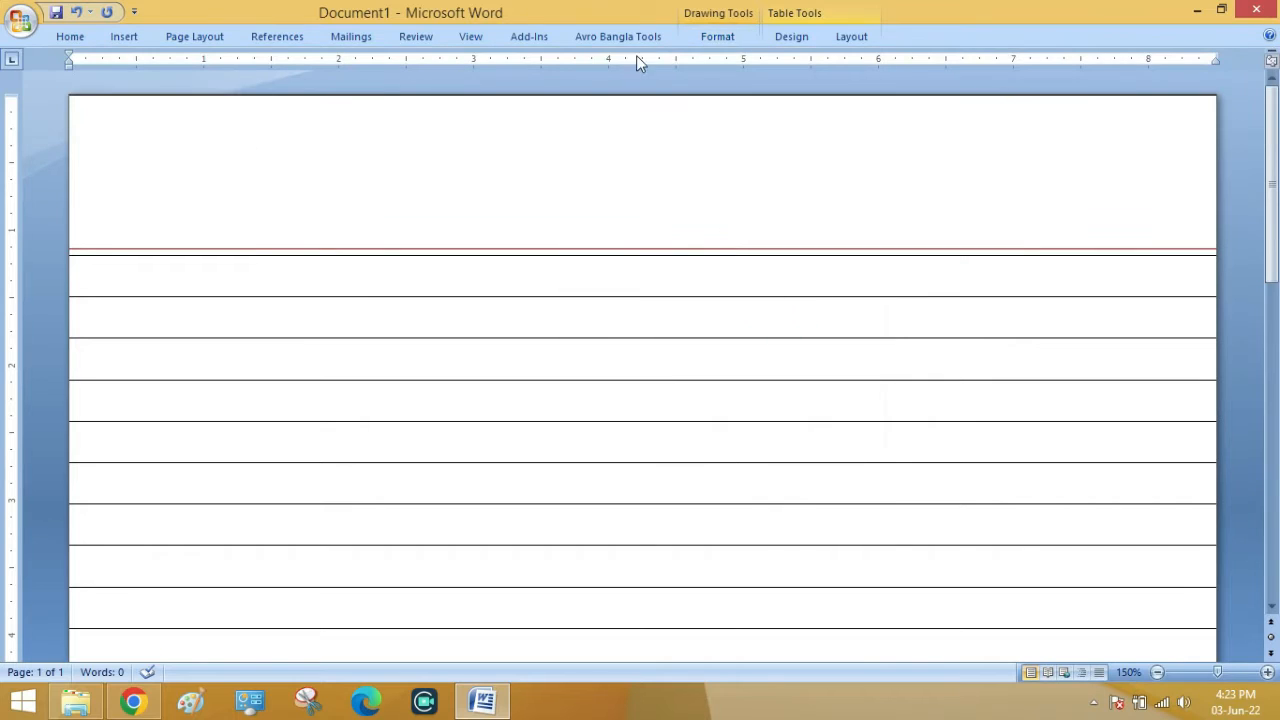
# Apply the first dotted dash style to the dark red line
pyautogui.click(712, 36)
pyautogui.click(641, 84)
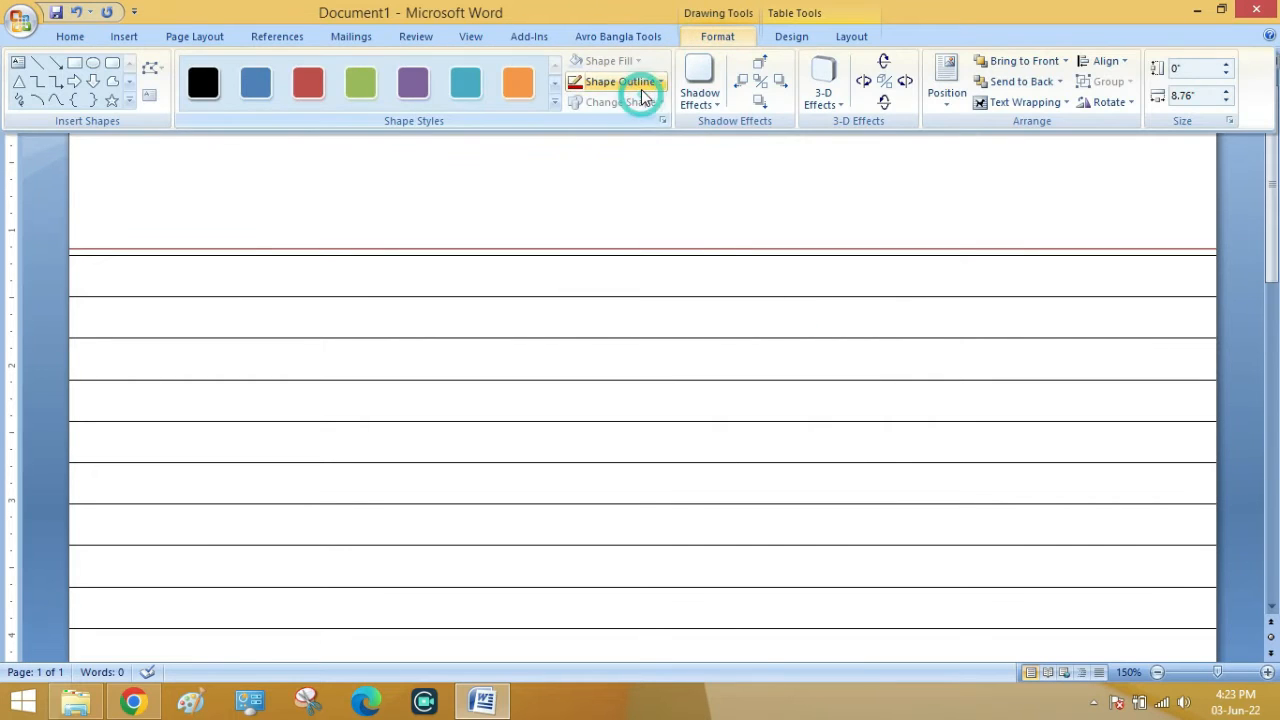
pyautogui.click(686, 308)
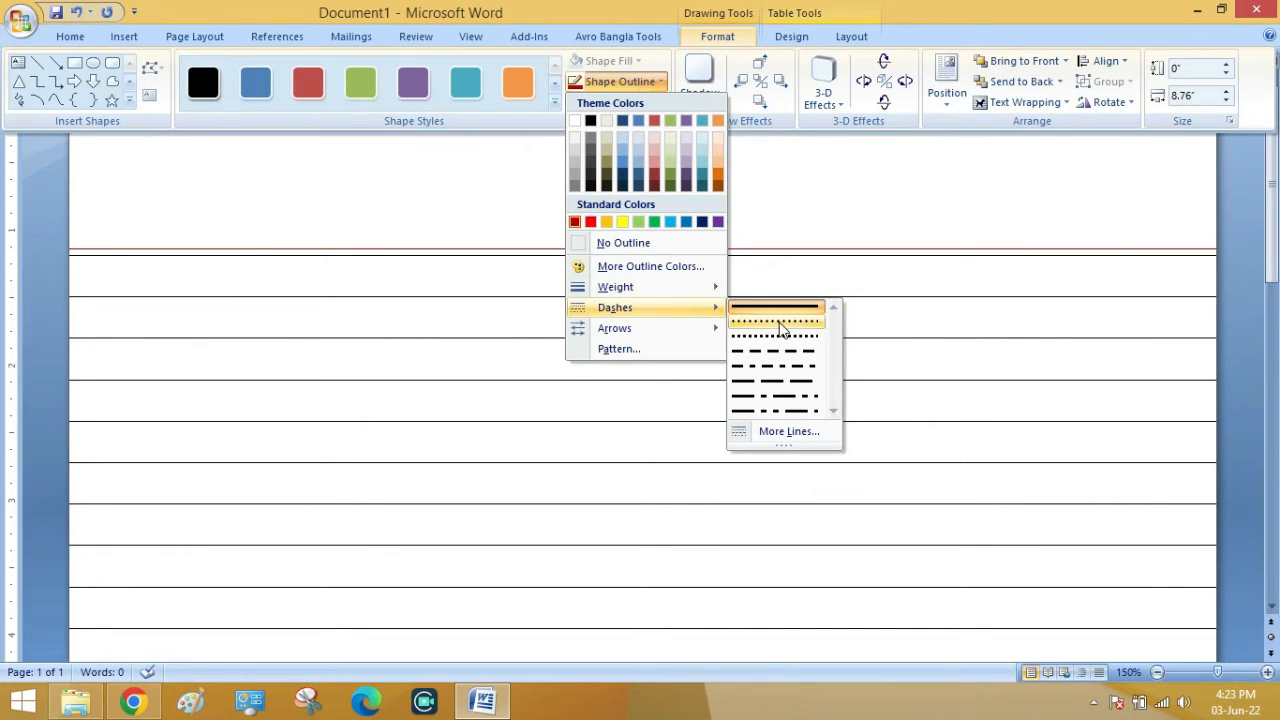
pyautogui.click(781, 322)
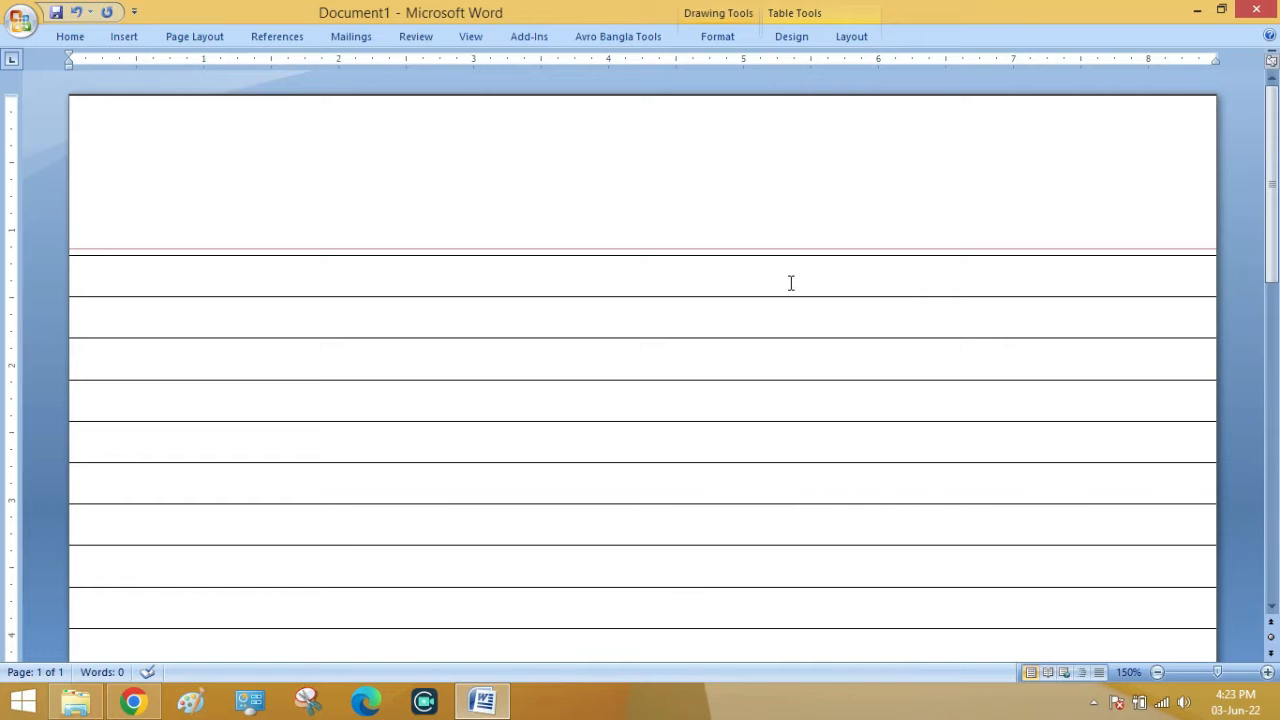
pyautogui.click(790, 280)
pyautogui.click(789, 250)
pyautogui.click(700, 36)
pyautogui.click(617, 82)
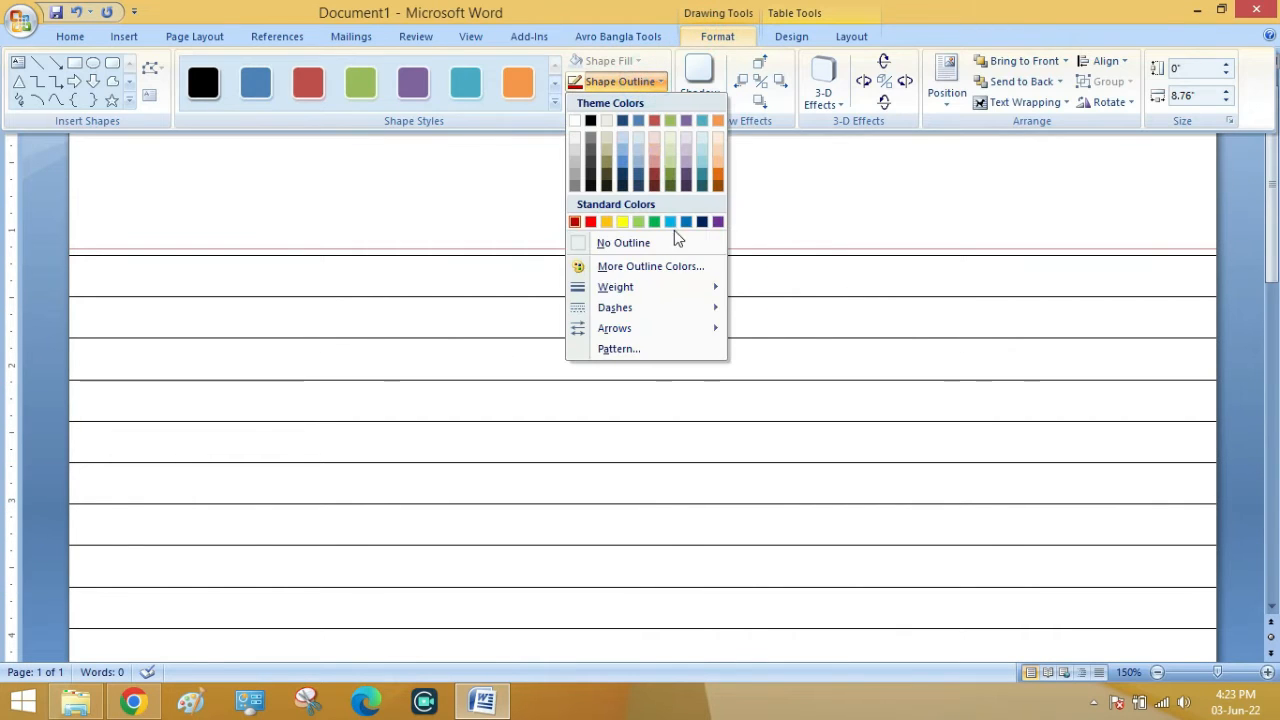
pyautogui.moveTo(680, 307)
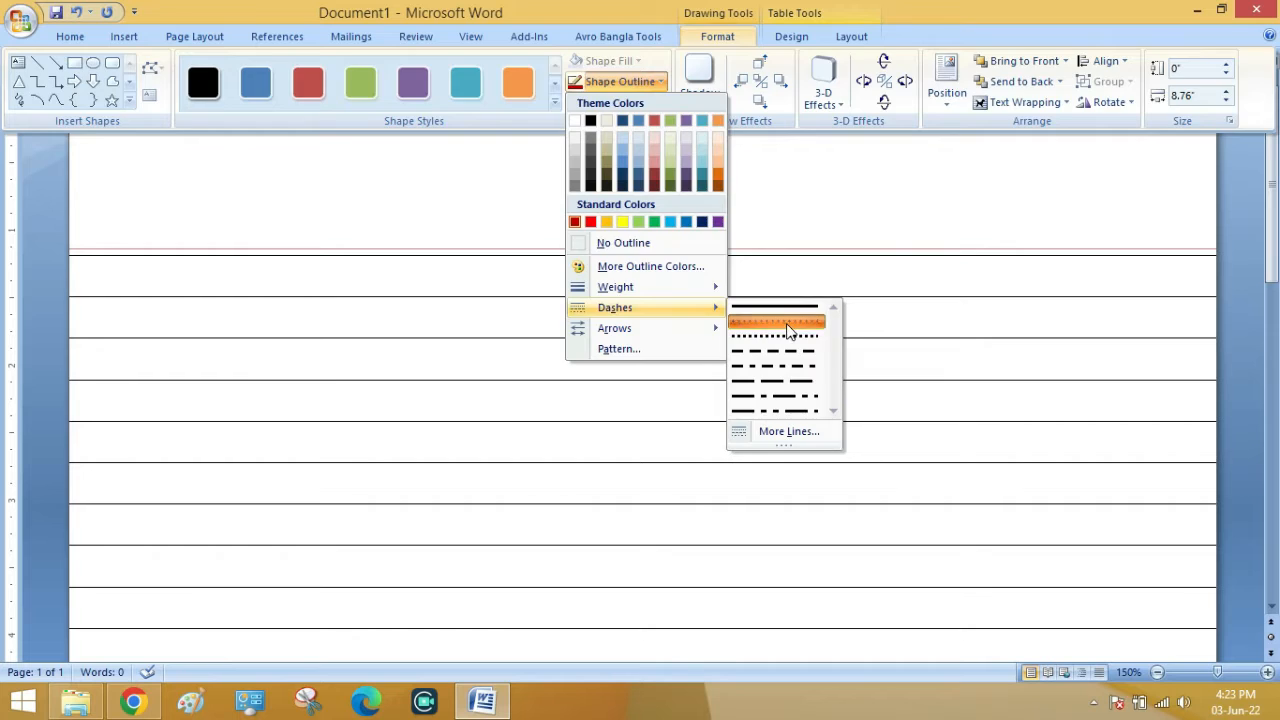
pyautogui.click(786, 322)
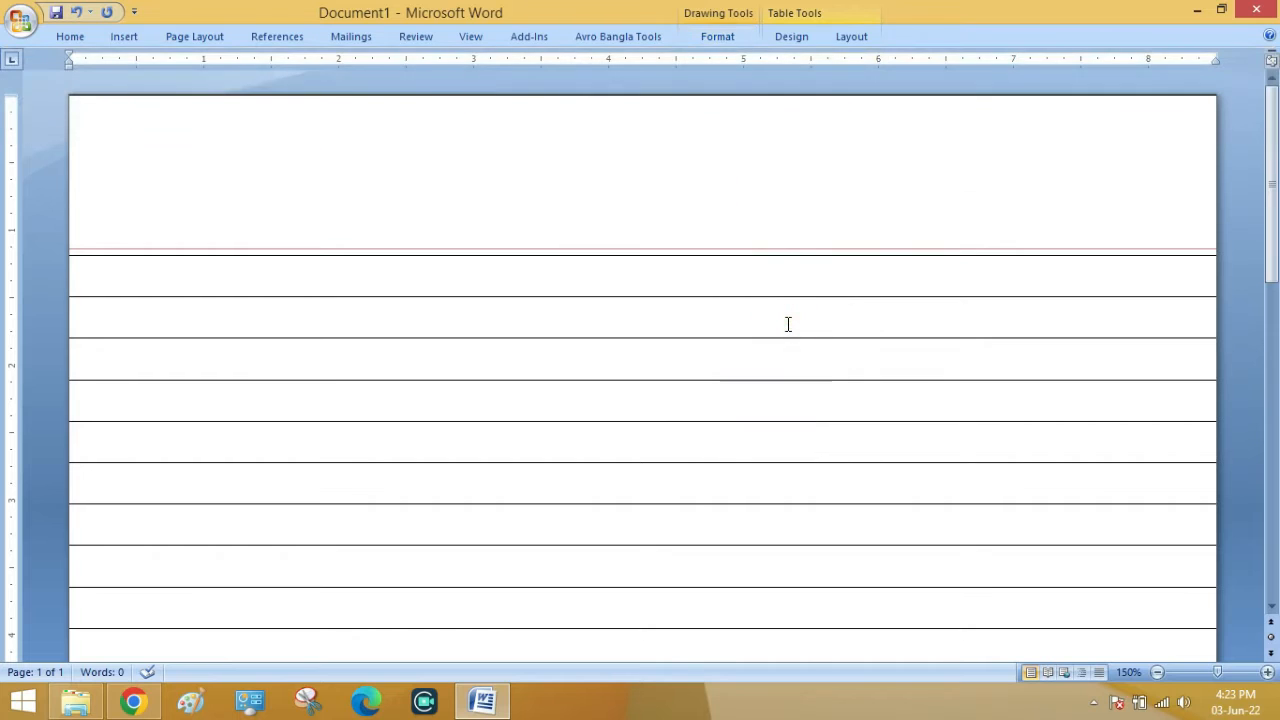
# Move the dotted red line down to just above the header row's lower border
pyautogui.click(774, 249)
pyautogui.keyDown('ctrl'); pyautogui.scroll(5, 609, 228); pyautogui.keyUp('ctrl')
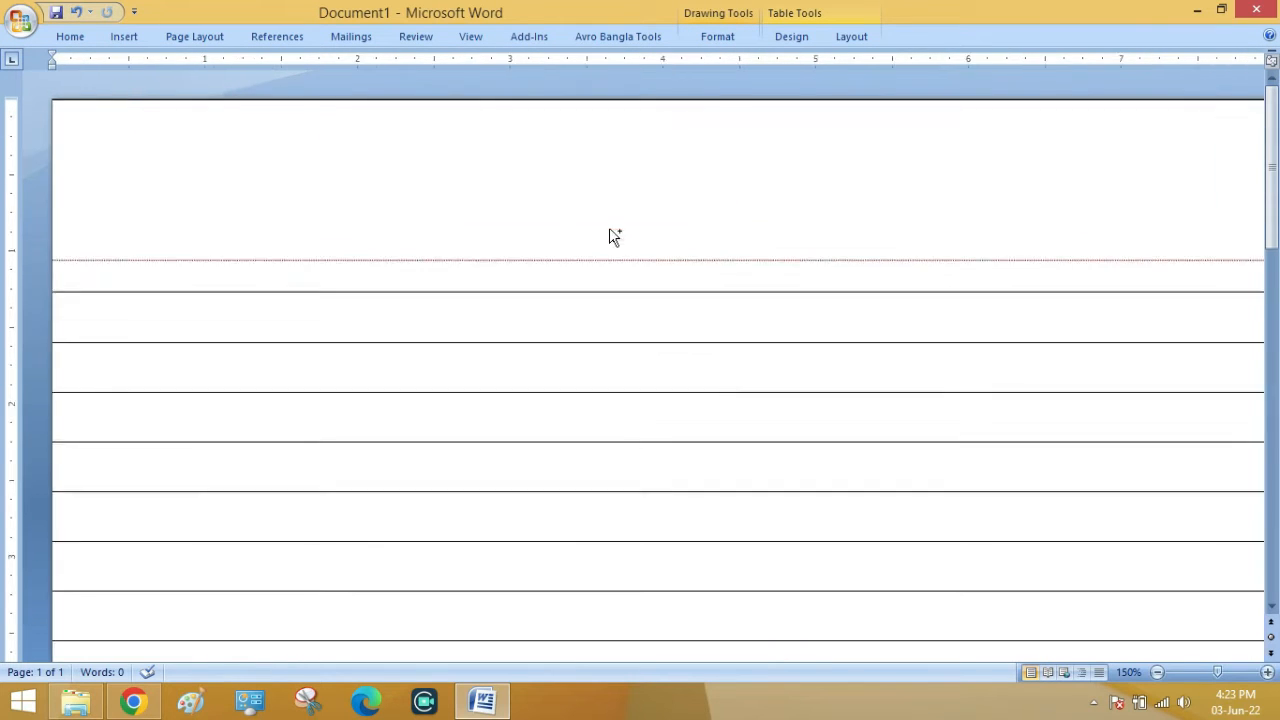
pyautogui.keyDown('ctrl'); pyautogui.scroll(4, 640, 267); pyautogui.keyUp('ctrl')
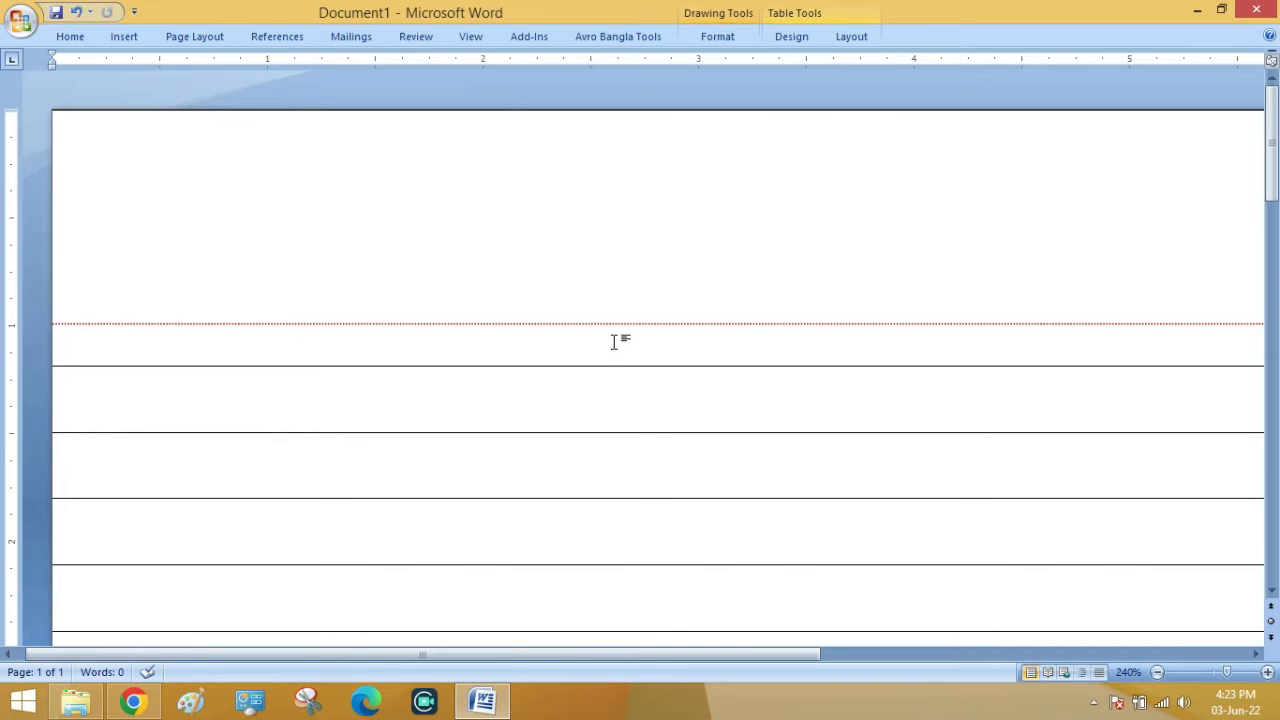
pyautogui.moveTo(617, 326); pyautogui.dragTo(617, 354)
pyautogui.keyDown('ctrl'); pyautogui.scroll(-10, 617, 354); pyautogui.keyUp('ctrl')
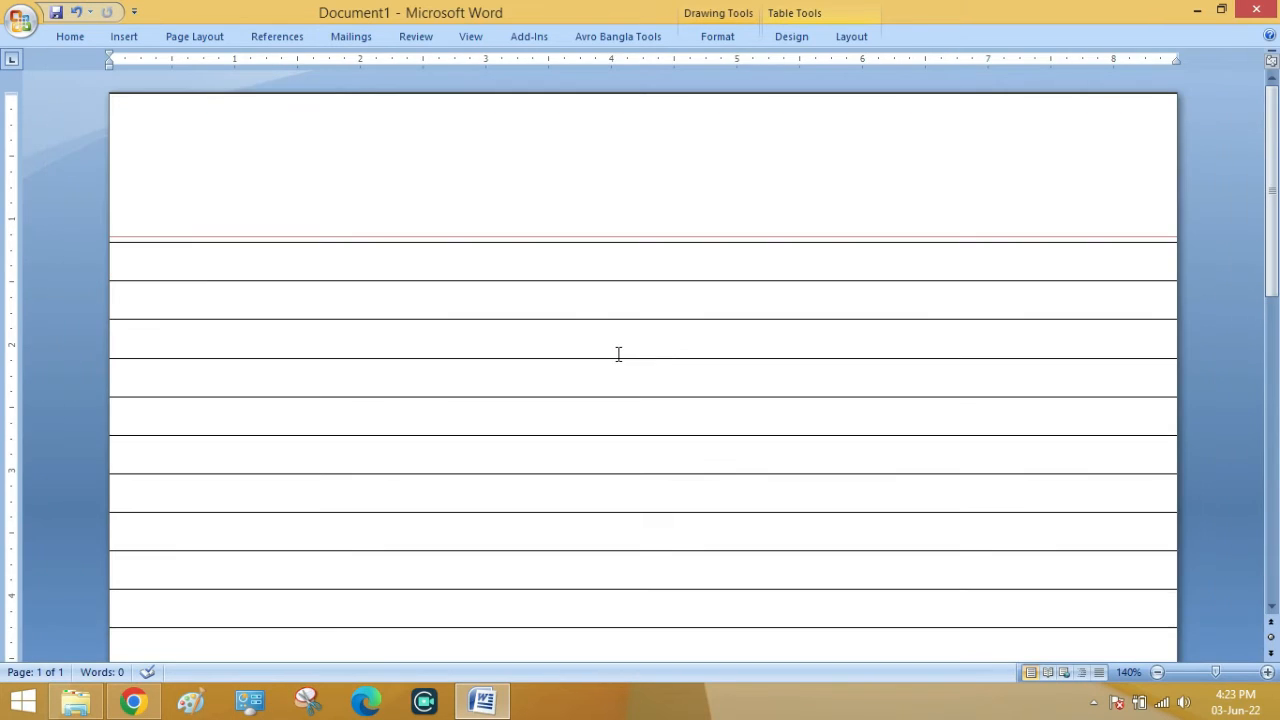
# Draw a straight vertical line down the page at about the 1-inch ruler mark
pyautogui.click(124, 36)
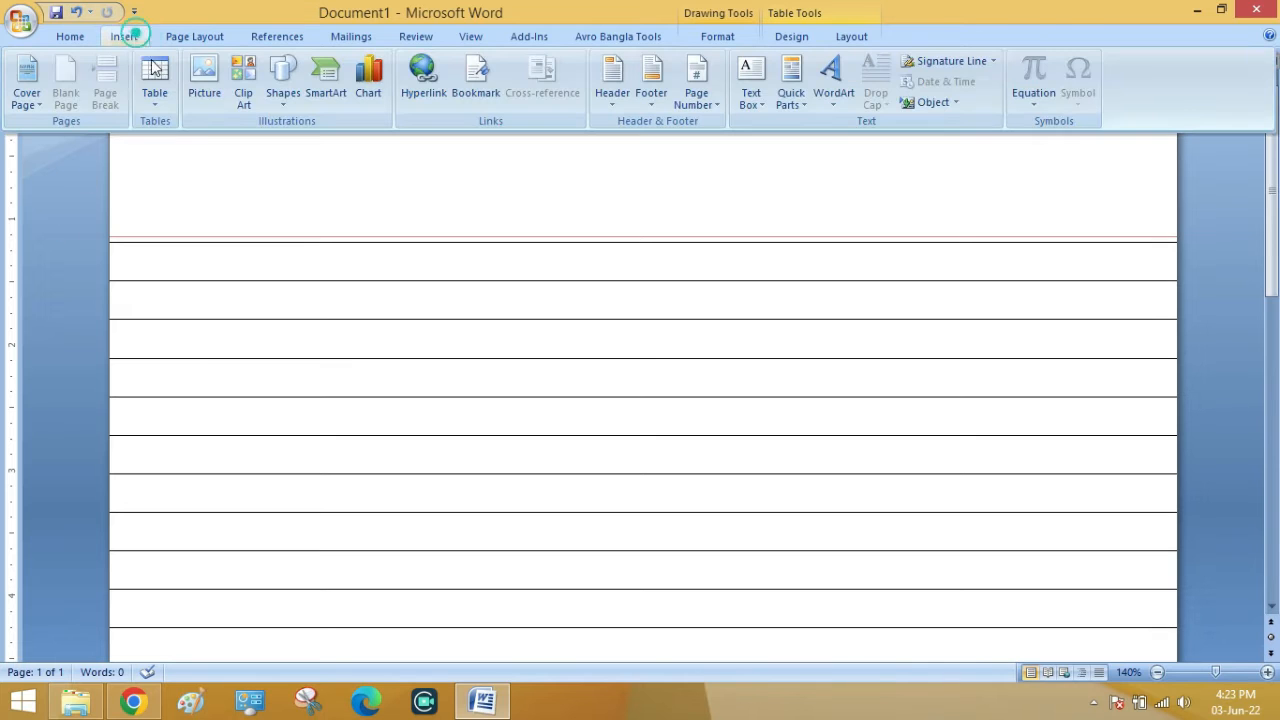
pyautogui.hotkey('ctrl', 'F1')
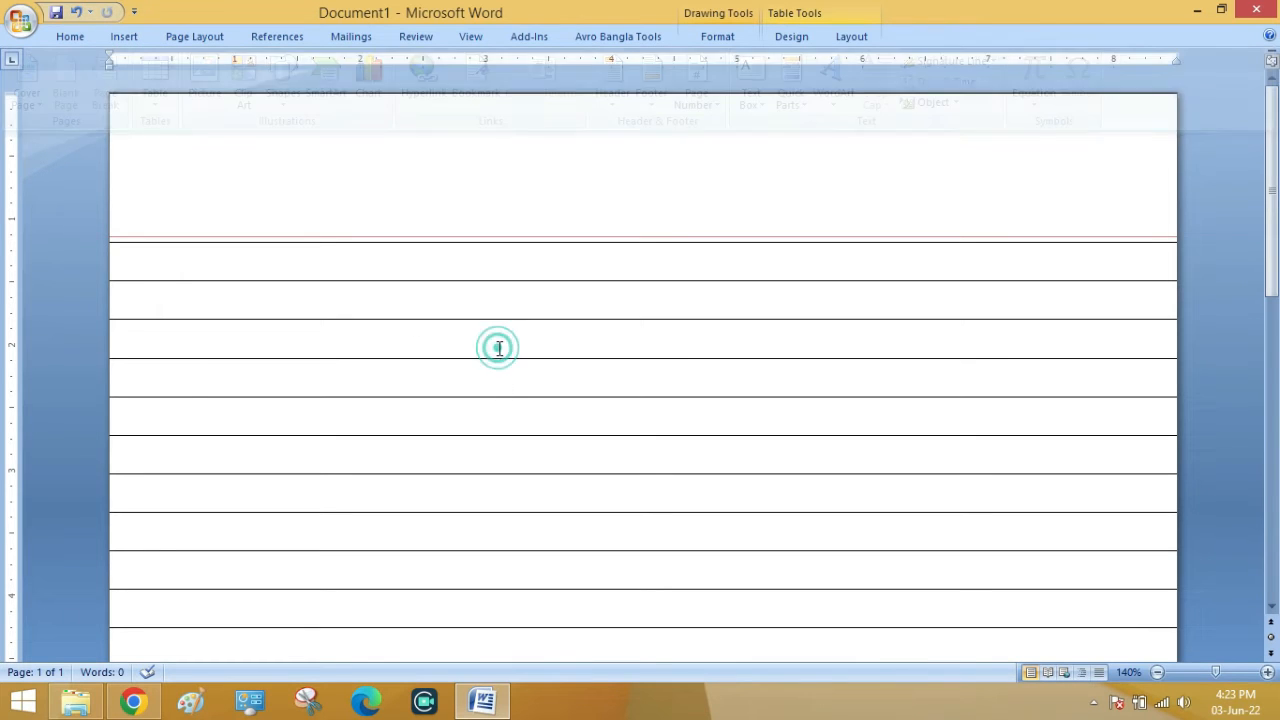
pyautogui.keyDown('ctrl'); pyautogui.scroll(-9, 500, 357); pyautogui.keyUp('ctrl')
pyautogui.keyDown('ctrl'); pyautogui.scroll(1, 499, 351); pyautogui.keyUp('ctrl')
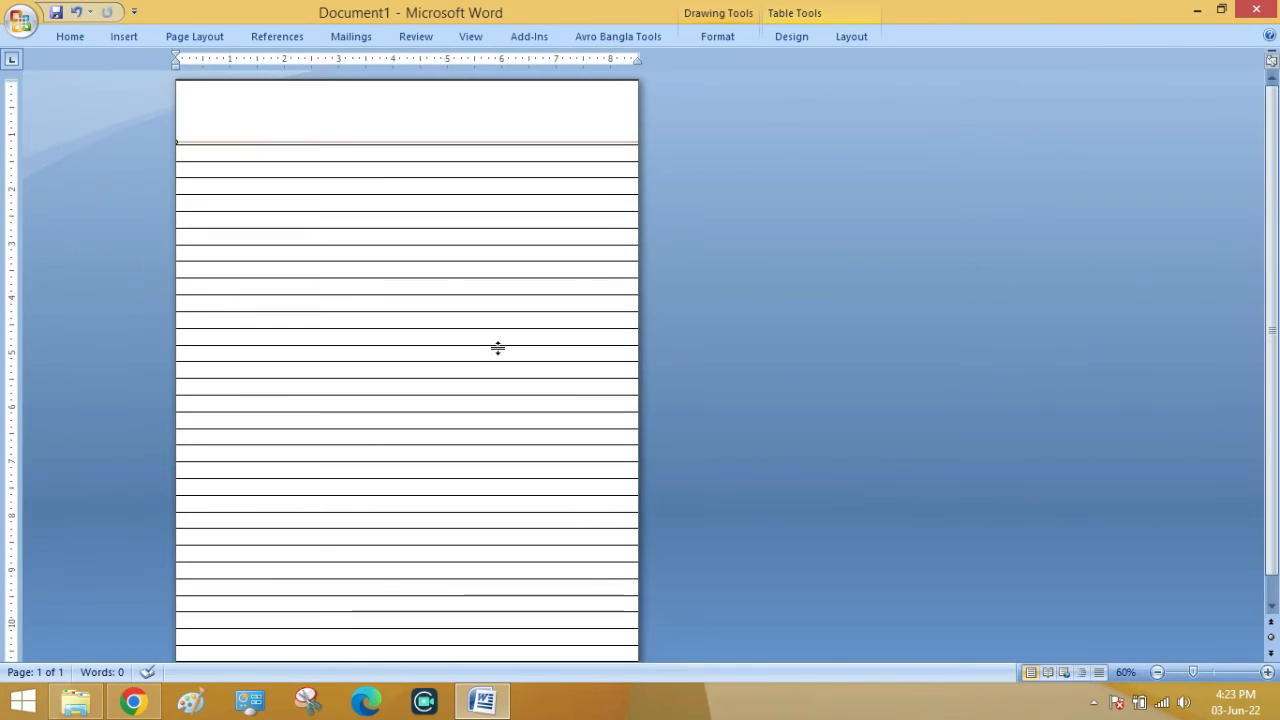
pyautogui.click(124, 36)
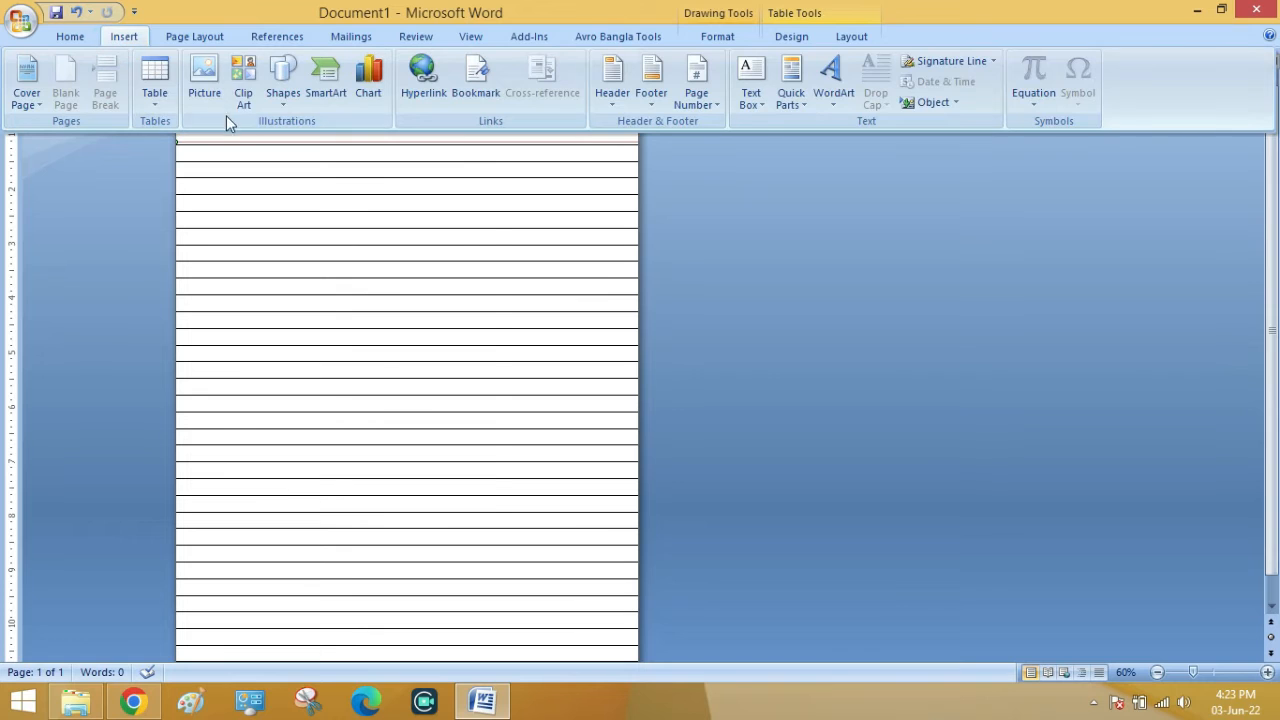
pyautogui.click(283, 88)
pyautogui.click(290, 145)
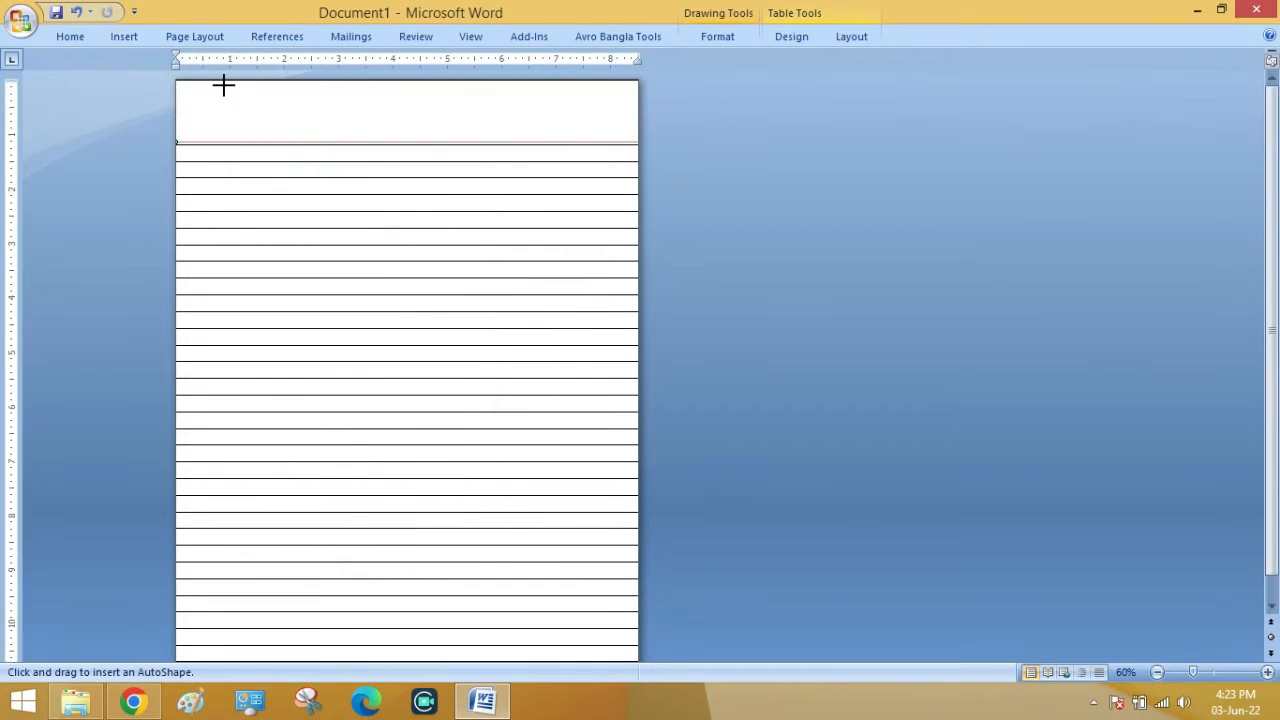
pyautogui.moveTo(231, 84); pyautogui.dragTo(241, 660)
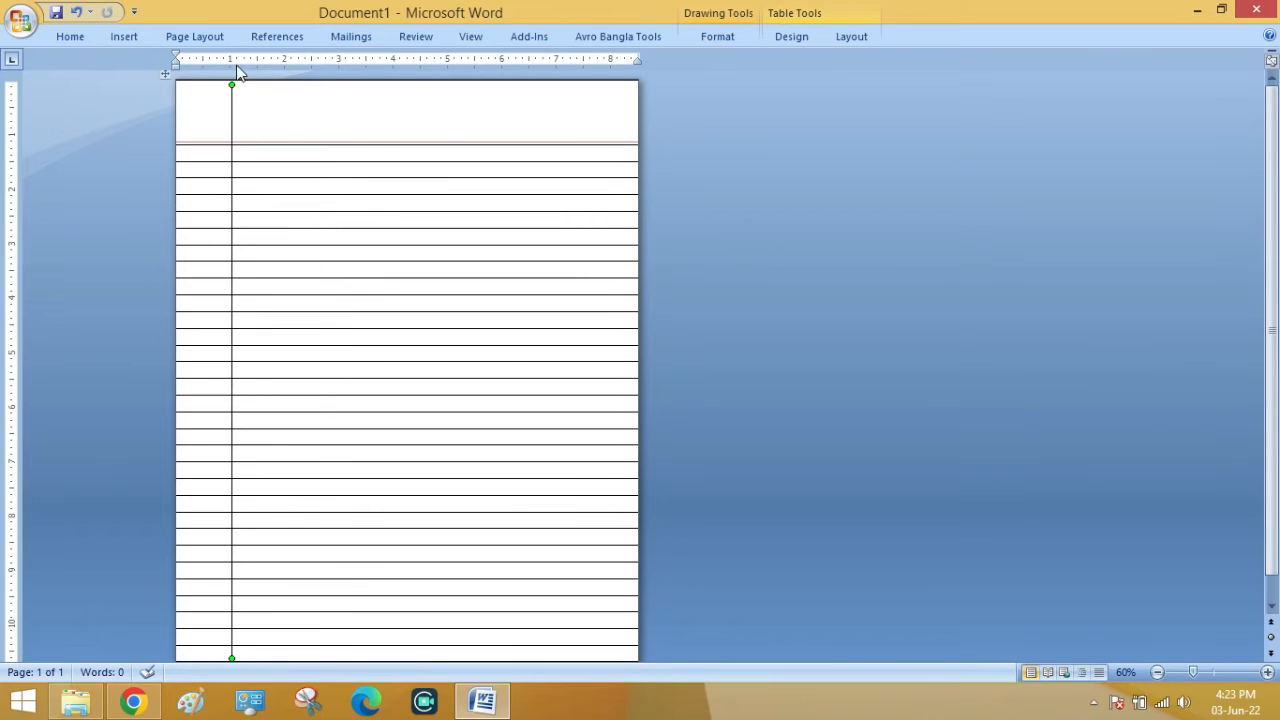
# Extend the vertical line's upper end to the page's top edge and check its lower end at the page bottom
pyautogui.keyDown('ctrl'); pyautogui.scroll(10, 240, 73); pyautogui.keyUp('ctrl')
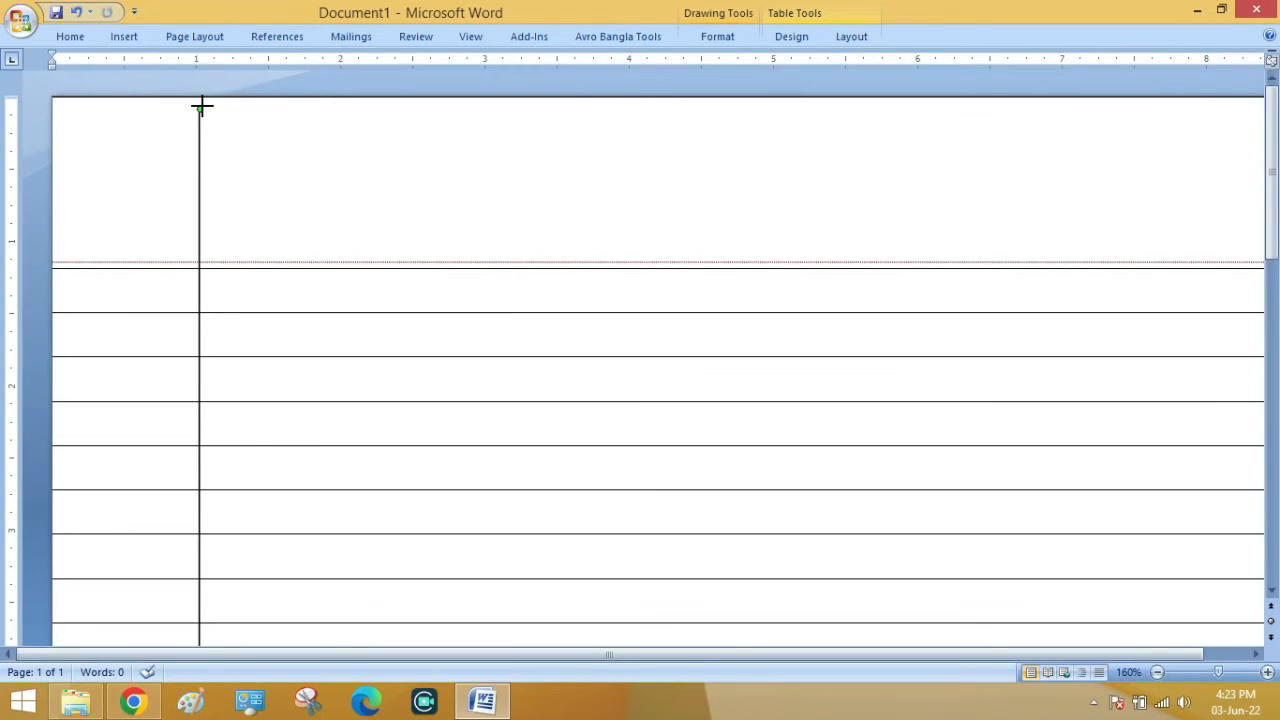
pyautogui.moveTo(200, 106); pyautogui.dragTo(203, 72)
pyautogui.scroll(-5, 337, 289)
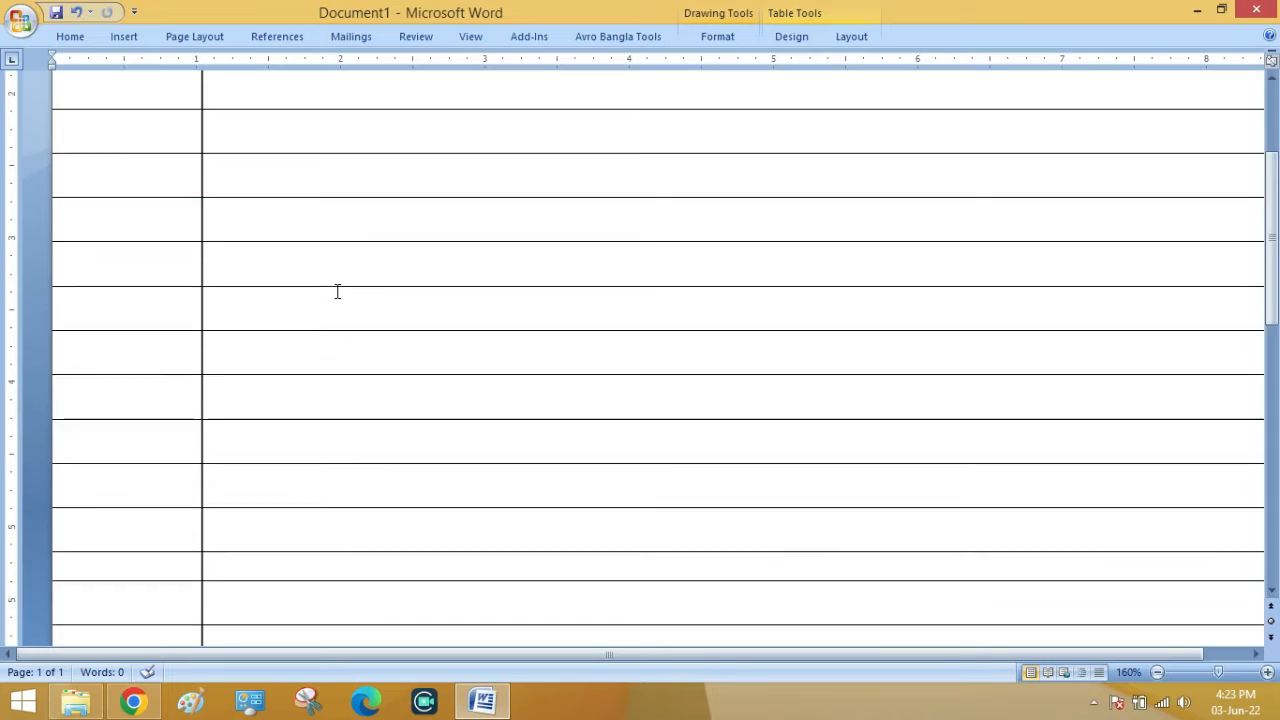
pyautogui.scroll(-1, 337, 293)
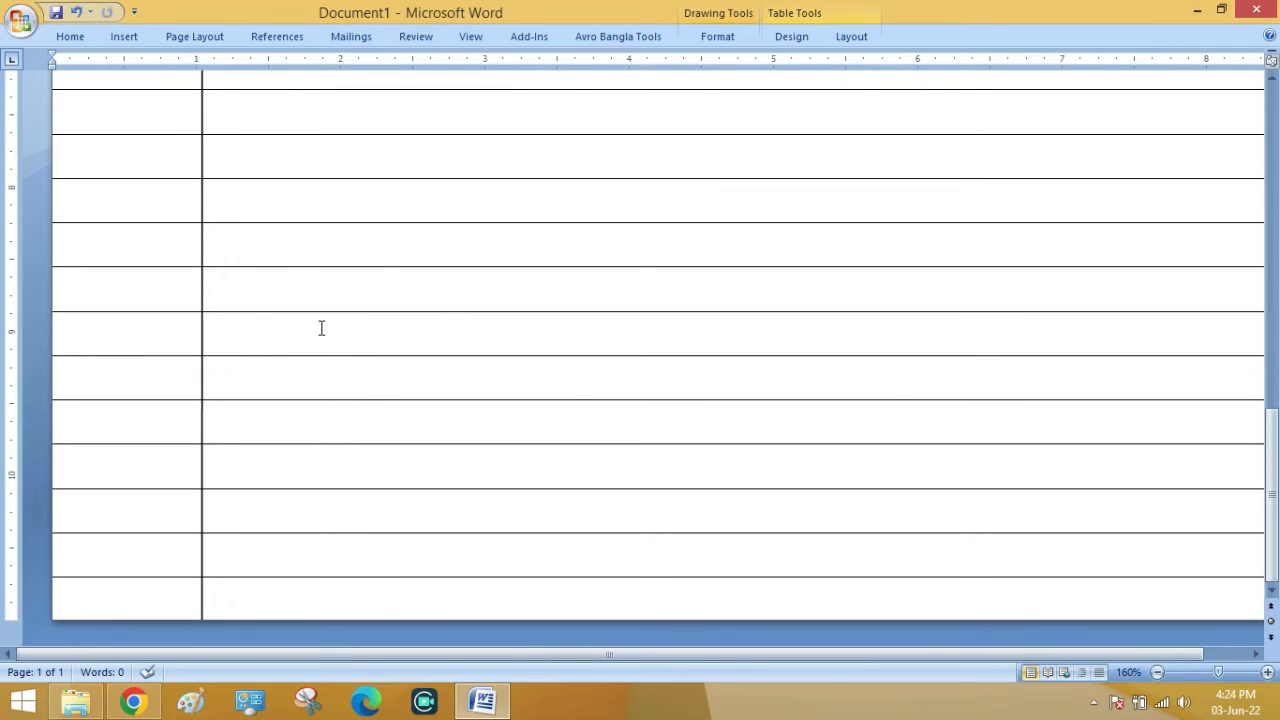
# Nudge the vertical line slightly to the right and place a parallel copy of it just to its left
pyautogui.click(202, 598)
pyautogui.hotkey('ctrl', 'Right')
pyautogui.hotkey('ctrl', 'Right')
pyautogui.hotkey('ctrl', 'Right')
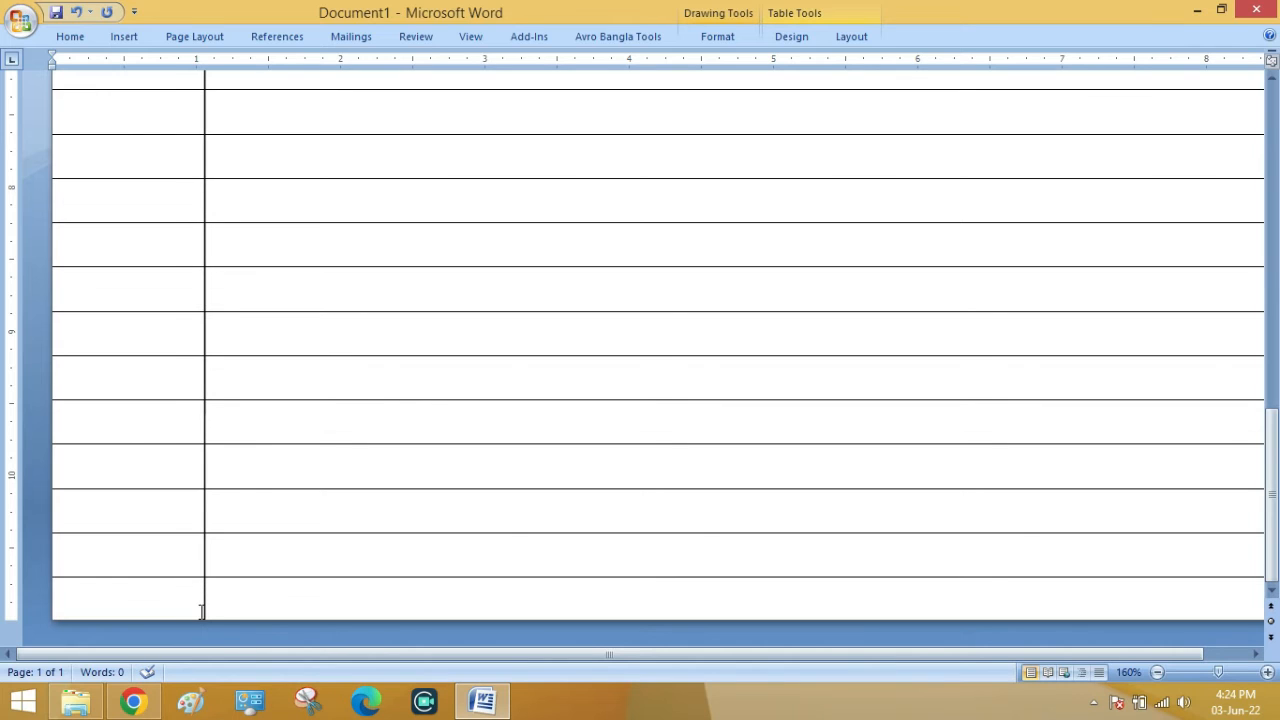
pyautogui.moveTo(204, 604); pyautogui.dragTo(196, 612)
pyautogui.scroll(15, 366, 300)
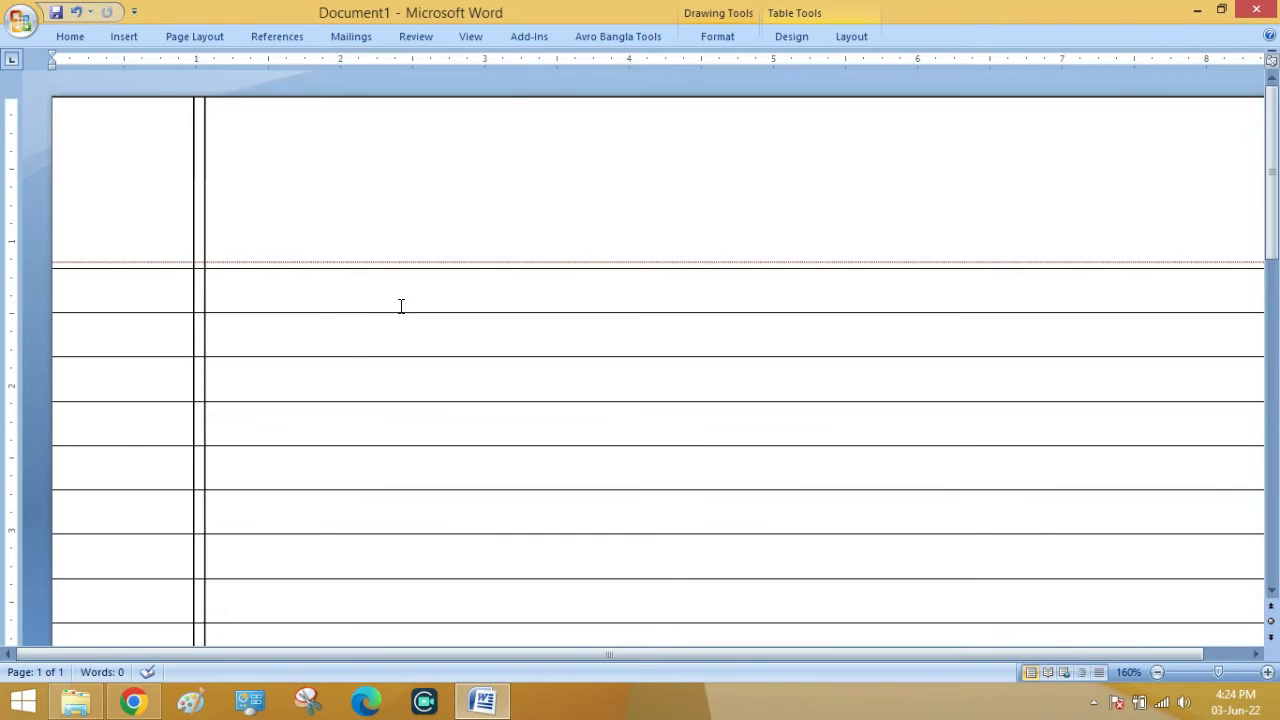
# Format the left vertical line with a dark red outline and the second dotted dash style
pyautogui.click(720, 38)
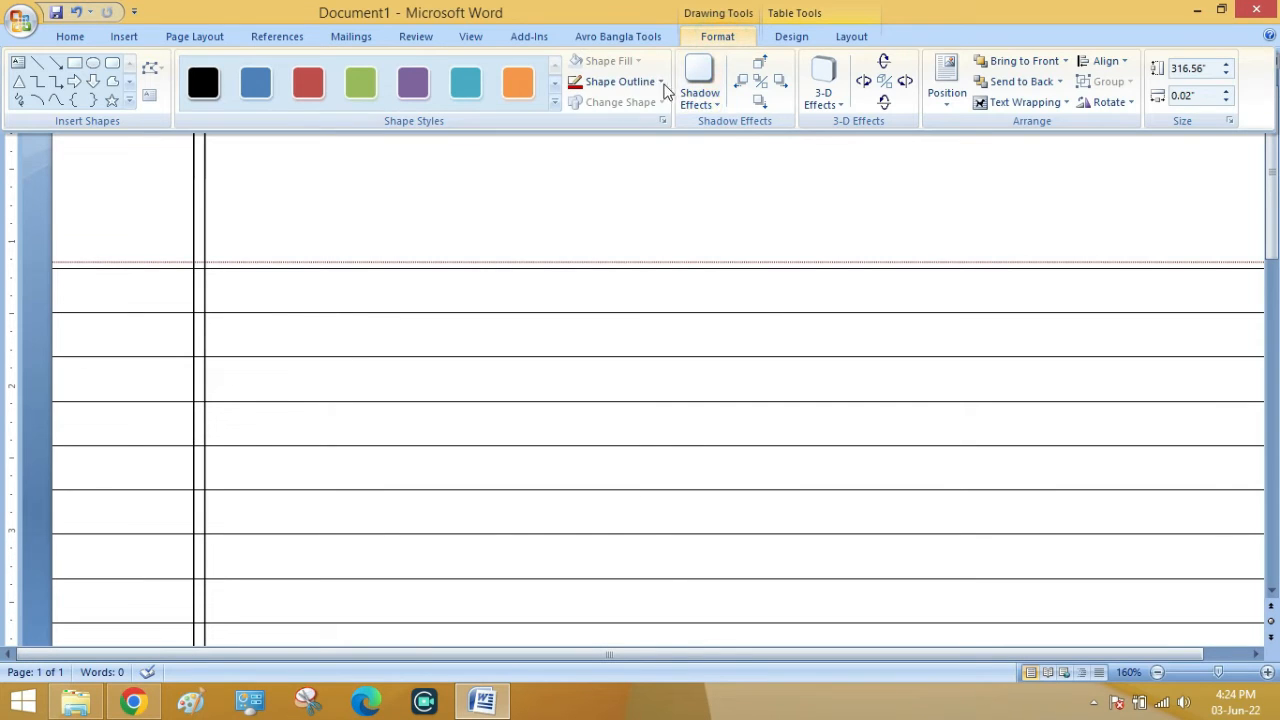
pyautogui.click(660, 82)
pyautogui.click(577, 221)
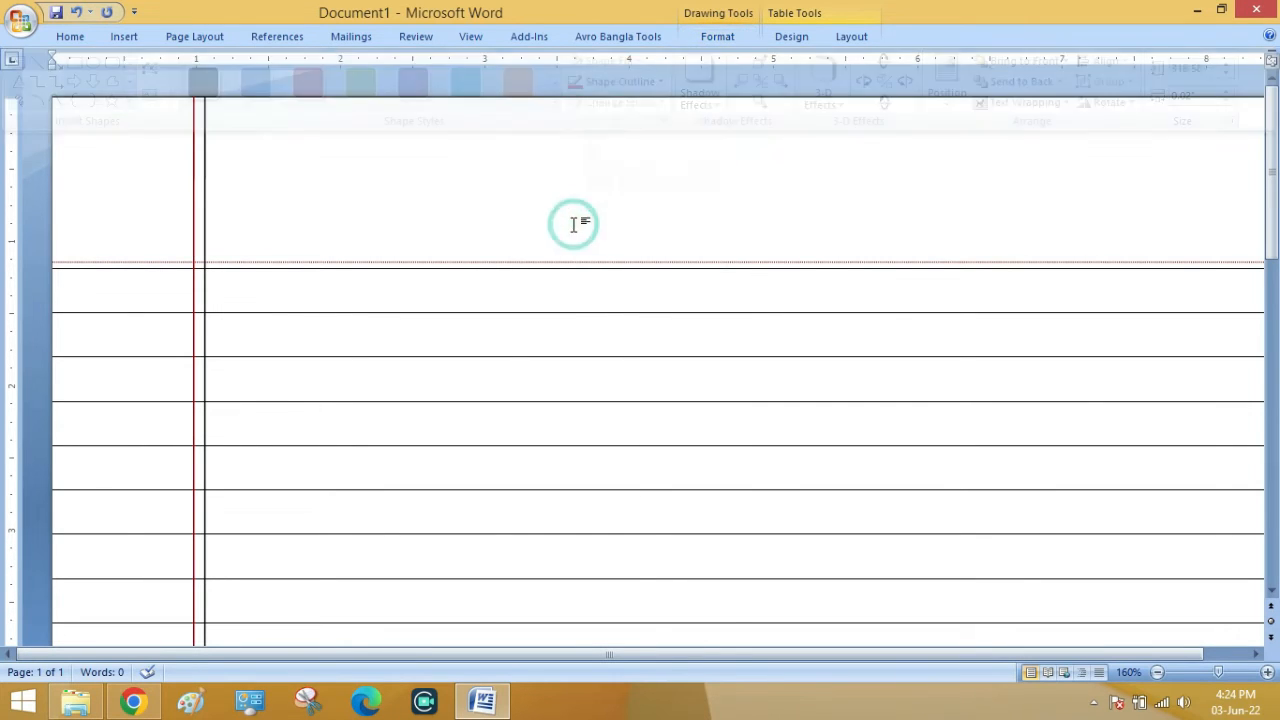
pyautogui.click(717, 38)
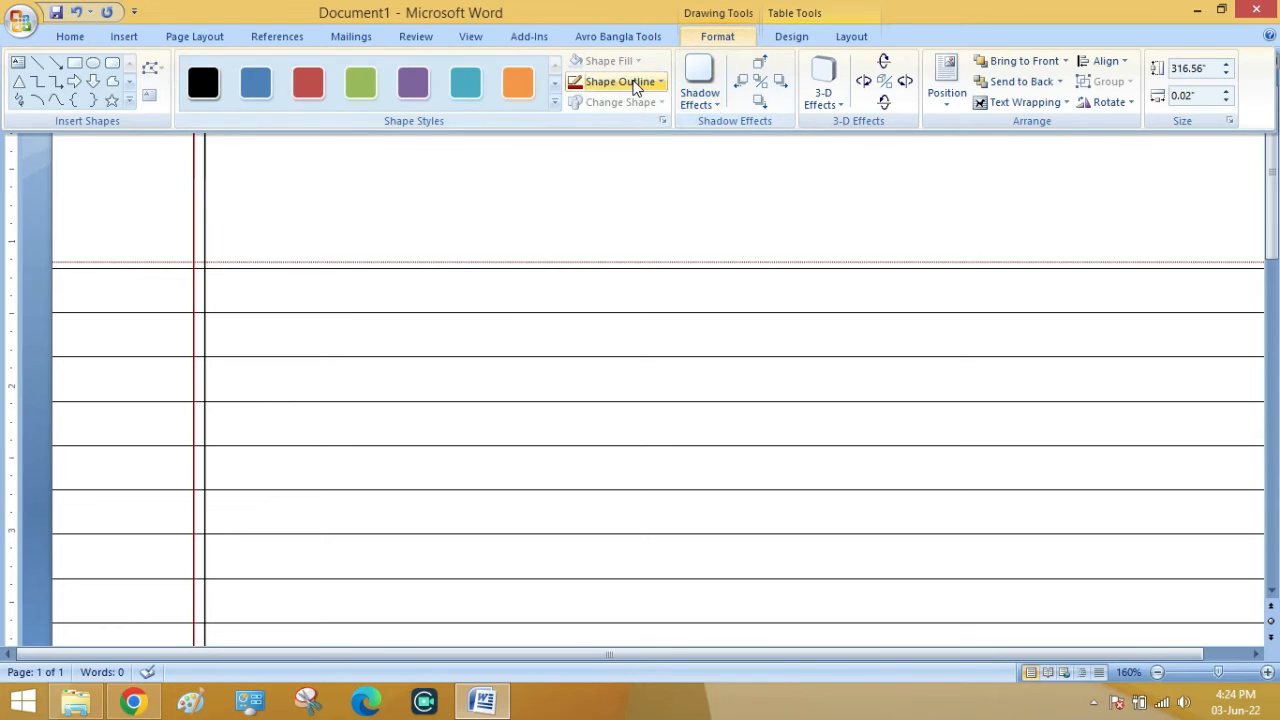
pyautogui.click(620, 82)
pyautogui.moveTo(669, 316)
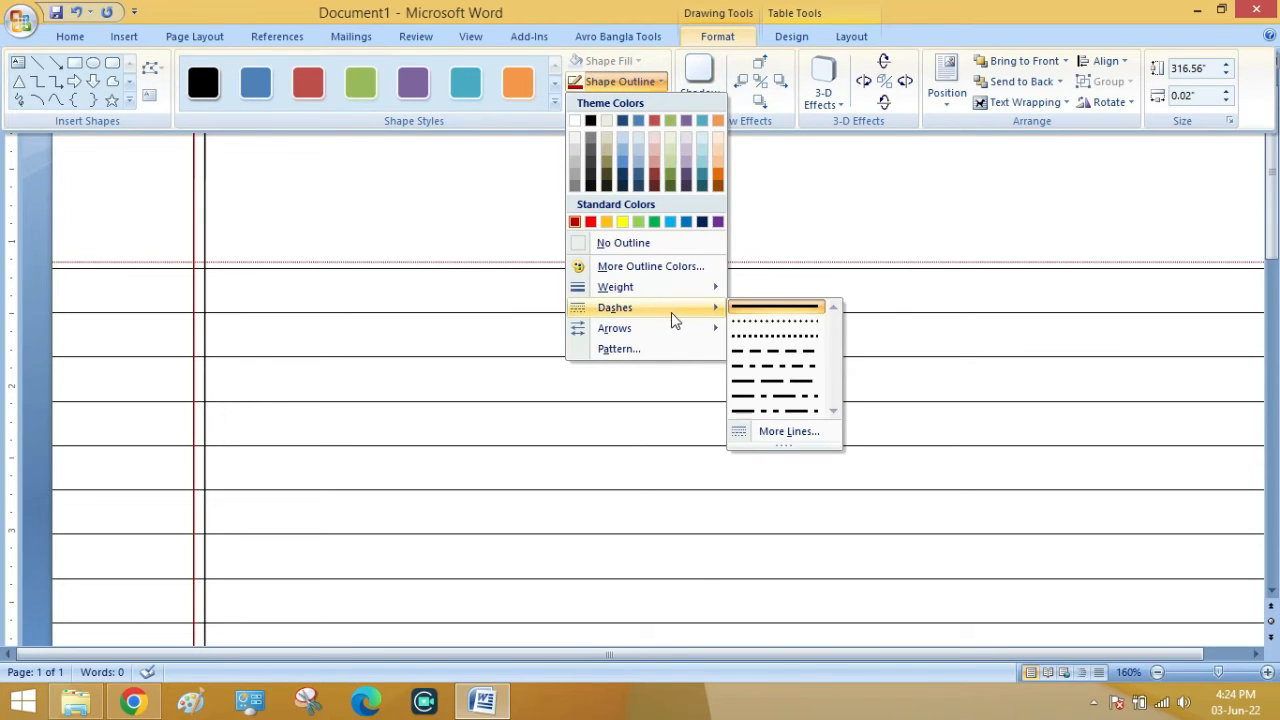
pyautogui.click(777, 335)
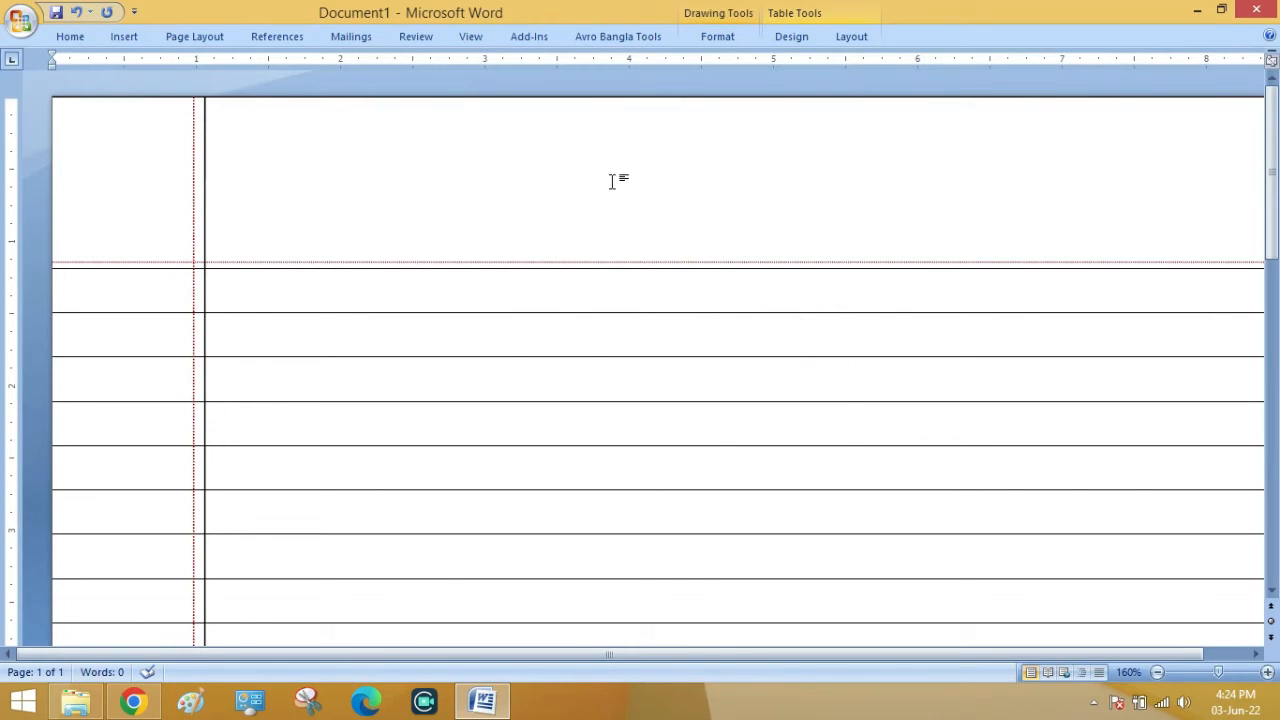
# Apply the second dotted dash style to the horizontal red header line
pyautogui.click(705, 37)
pyautogui.click(640, 82)
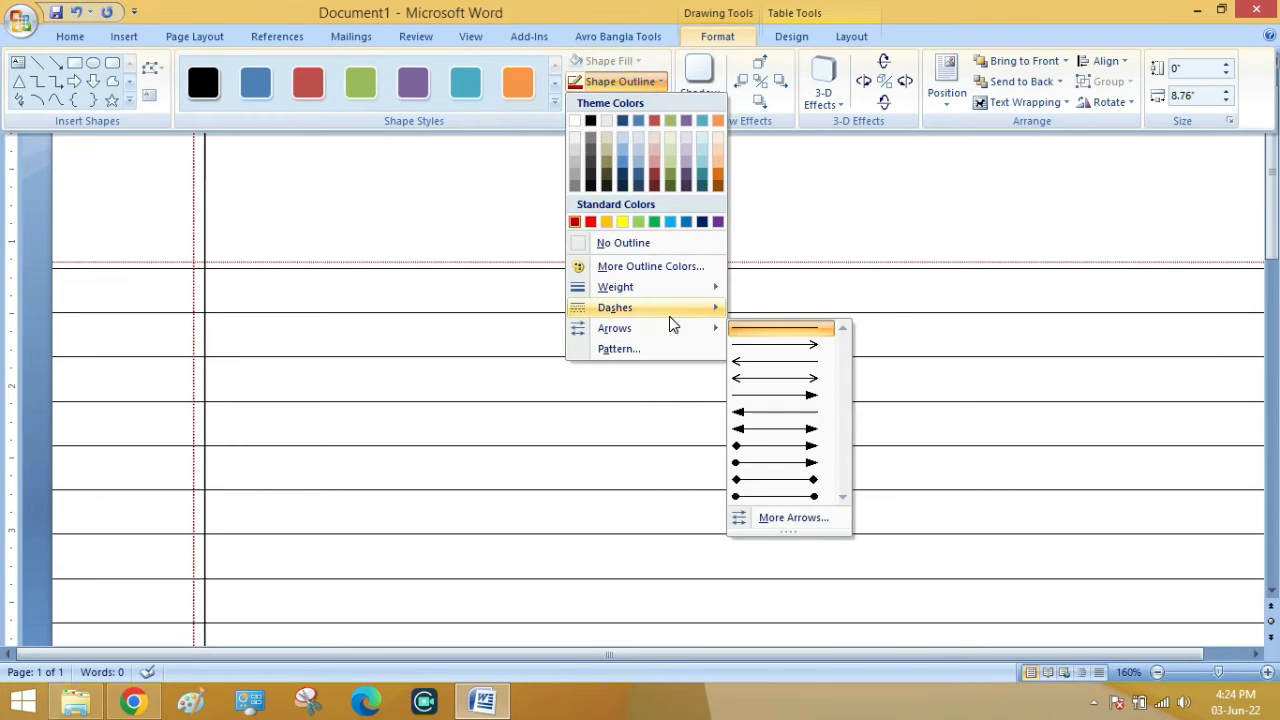
pyautogui.moveTo(669, 316)
pyautogui.click(755, 338)
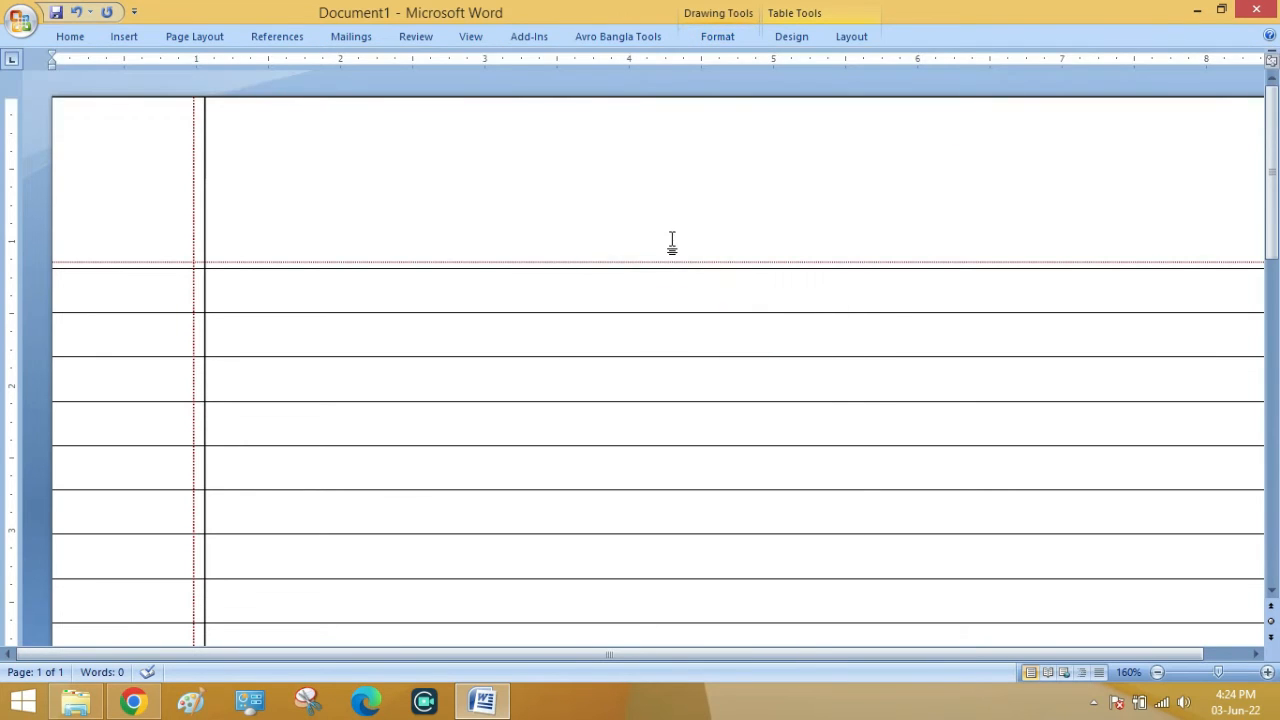
pyautogui.click(672, 237)
# Draw a rounded rectangle about 1.81" wide and 0.78" high near the right end of the header row
pyautogui.keyDown('ctrl'); pyautogui.scroll(-9, 748, 285); pyautogui.keyUp('ctrl')
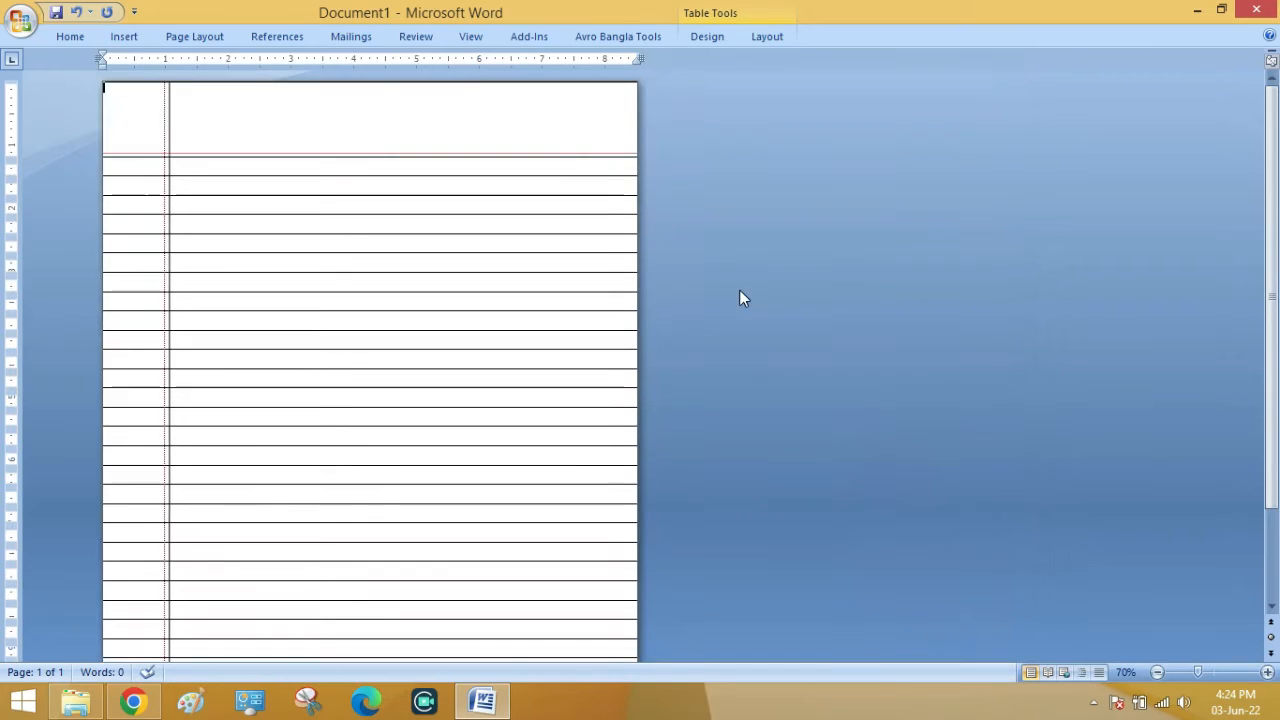
pyautogui.keyDown('ctrl'); pyautogui.scroll(6, 574, 135); pyautogui.keyUp('ctrl')
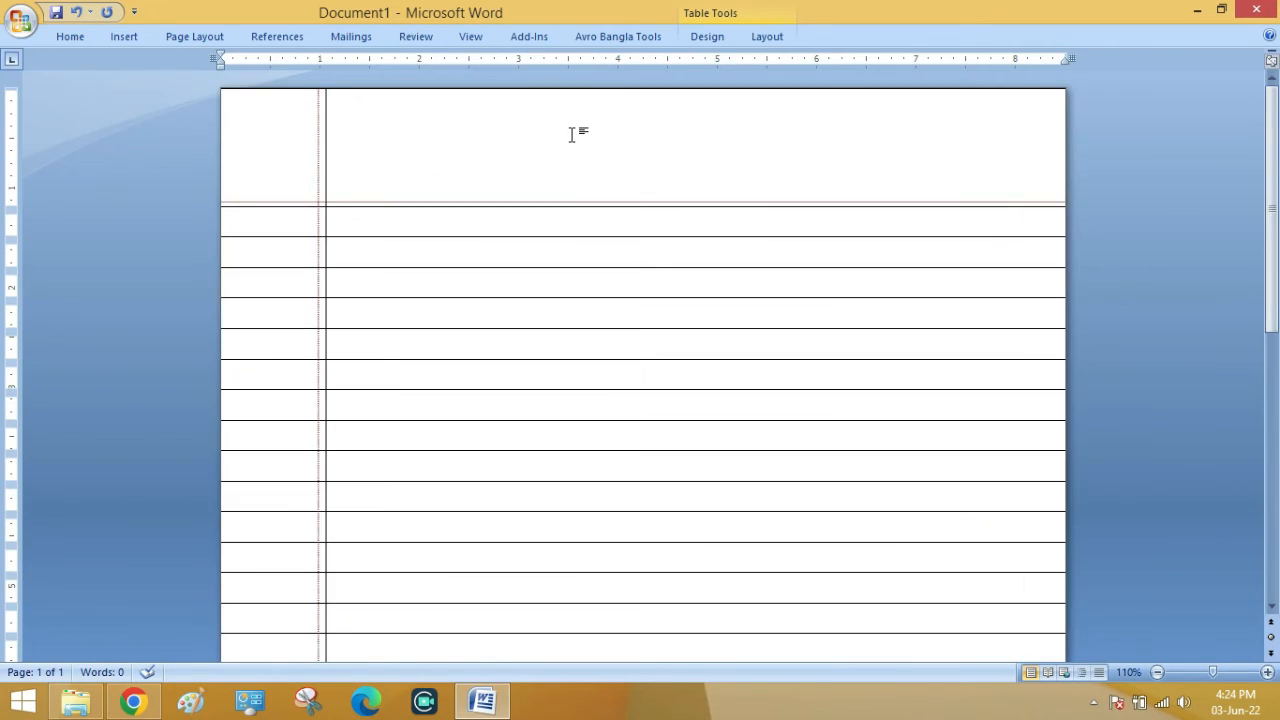
pyautogui.click(124, 37)
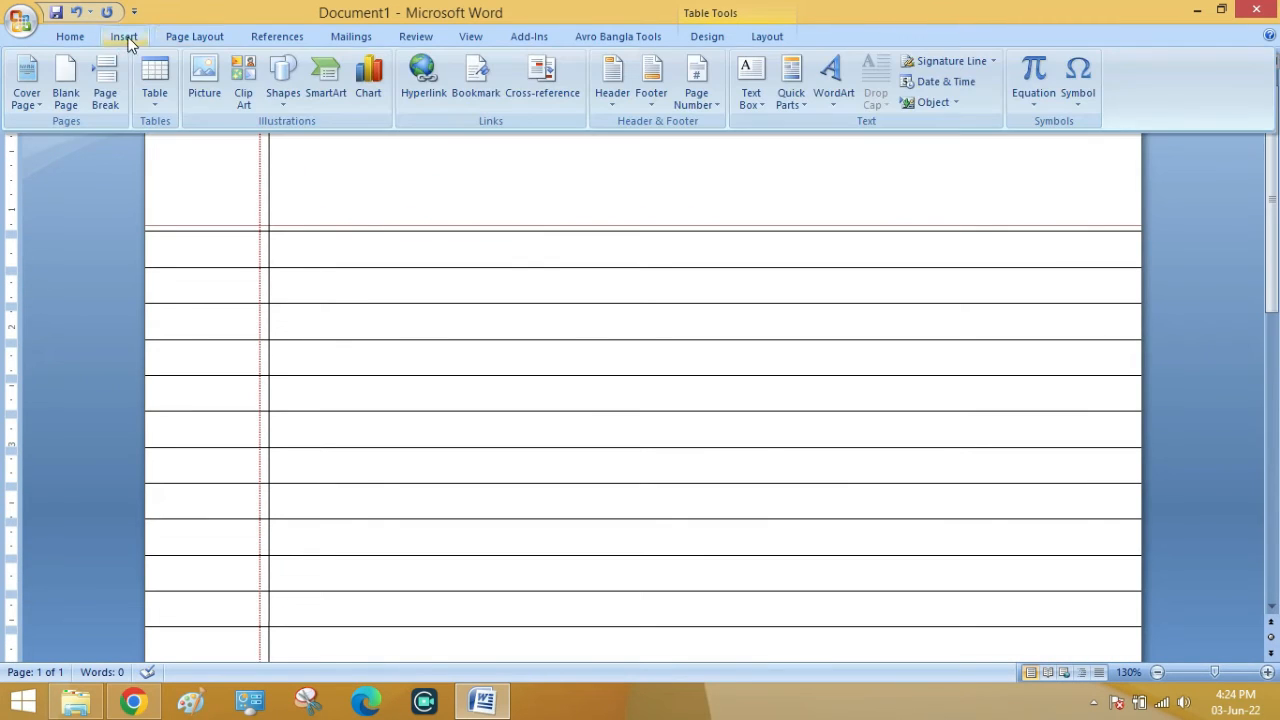
pyautogui.click(280, 104)
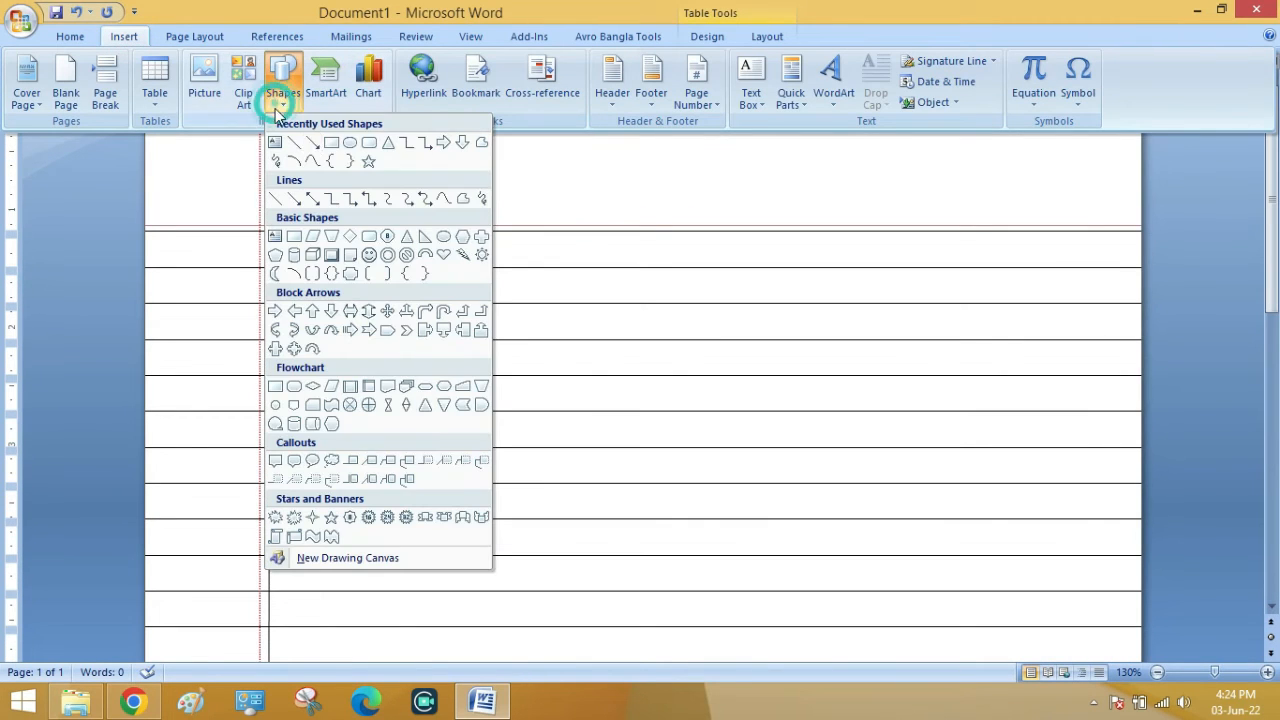
pyautogui.click(364, 147)
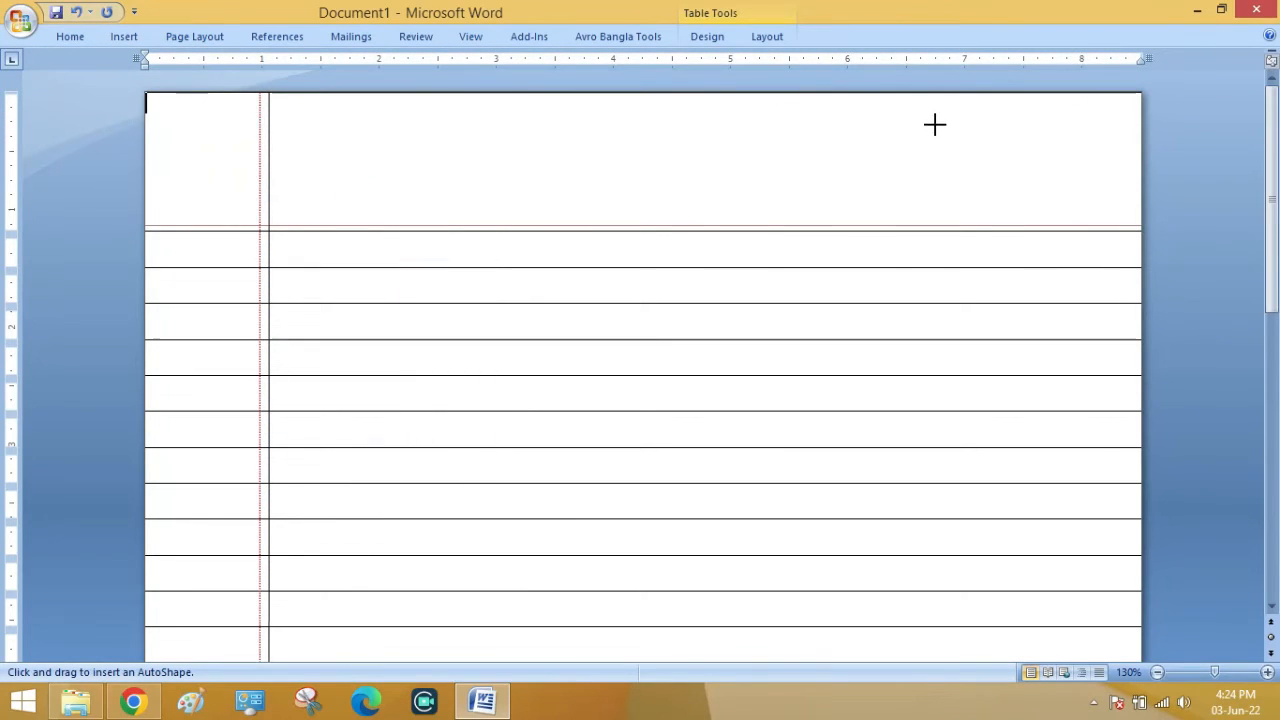
pyautogui.moveTo(899, 116)
pyautogui.mouseDown()
pyautogui.moveTo(1068, 203)
pyautogui.moveTo(1111, 207)
pyautogui.moveTo(1057, 207)
pyautogui.mouseUp()
pyautogui.click(1078, 206)
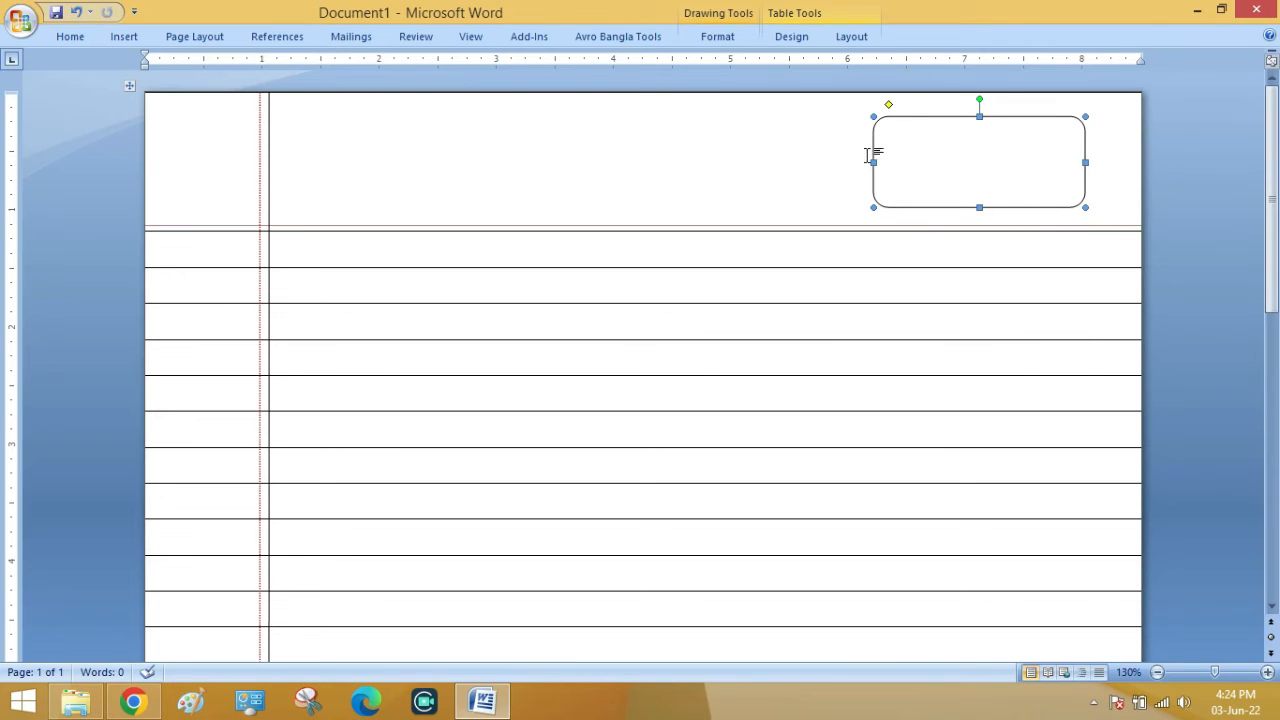
# Add the lines "Page no......................" and "Date....../......../.........." as text inside the rounded rectangle
pyautogui.rightClick(963, 157)
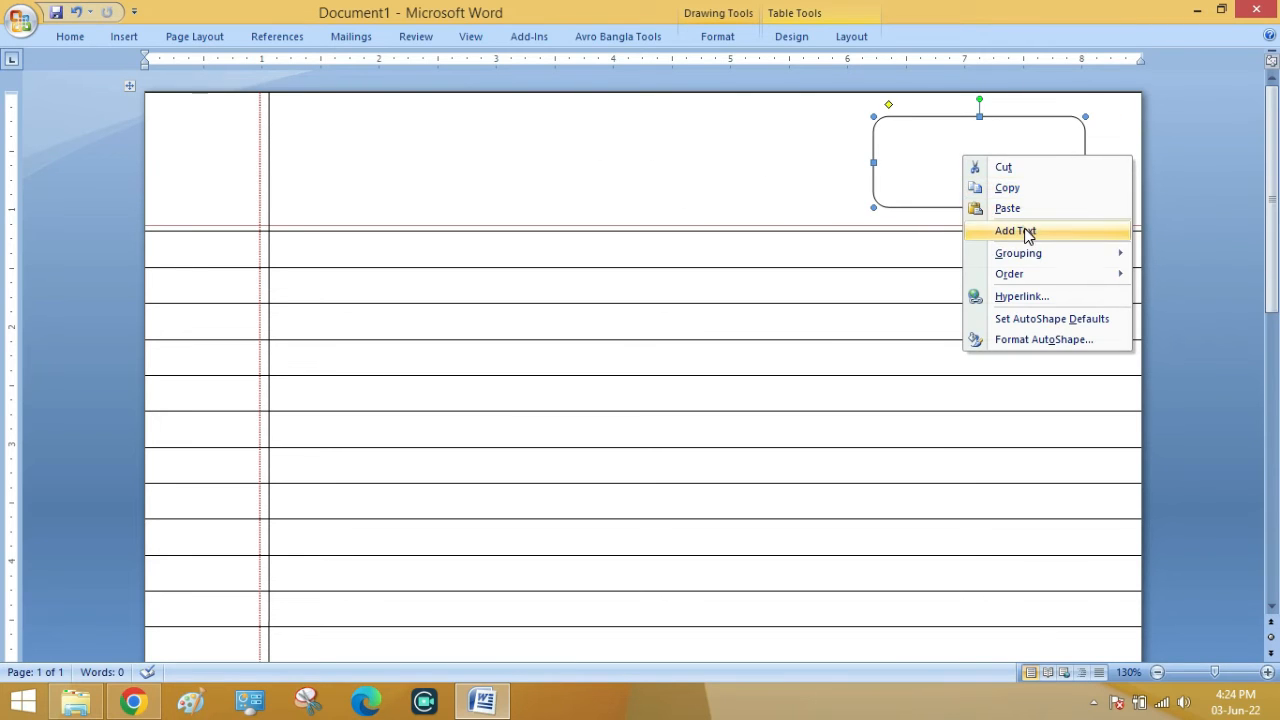
pyautogui.click(1024, 230)
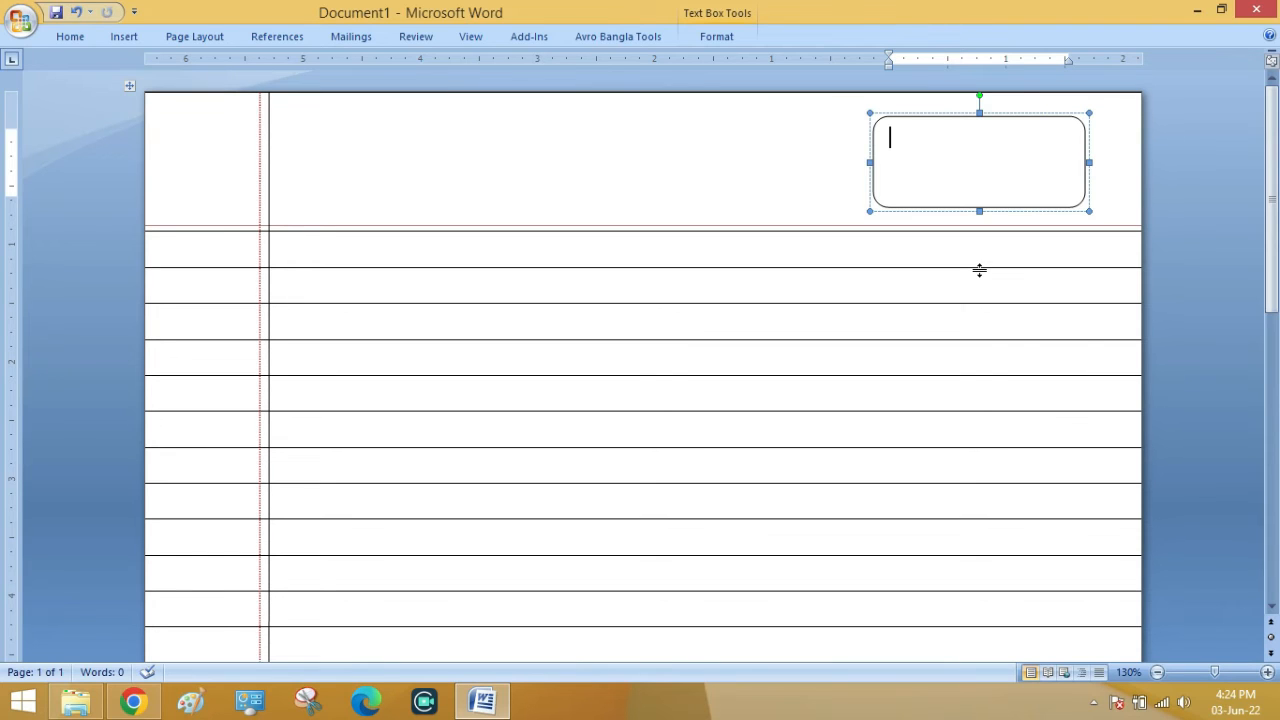
pyautogui.write('Page no...................... ')
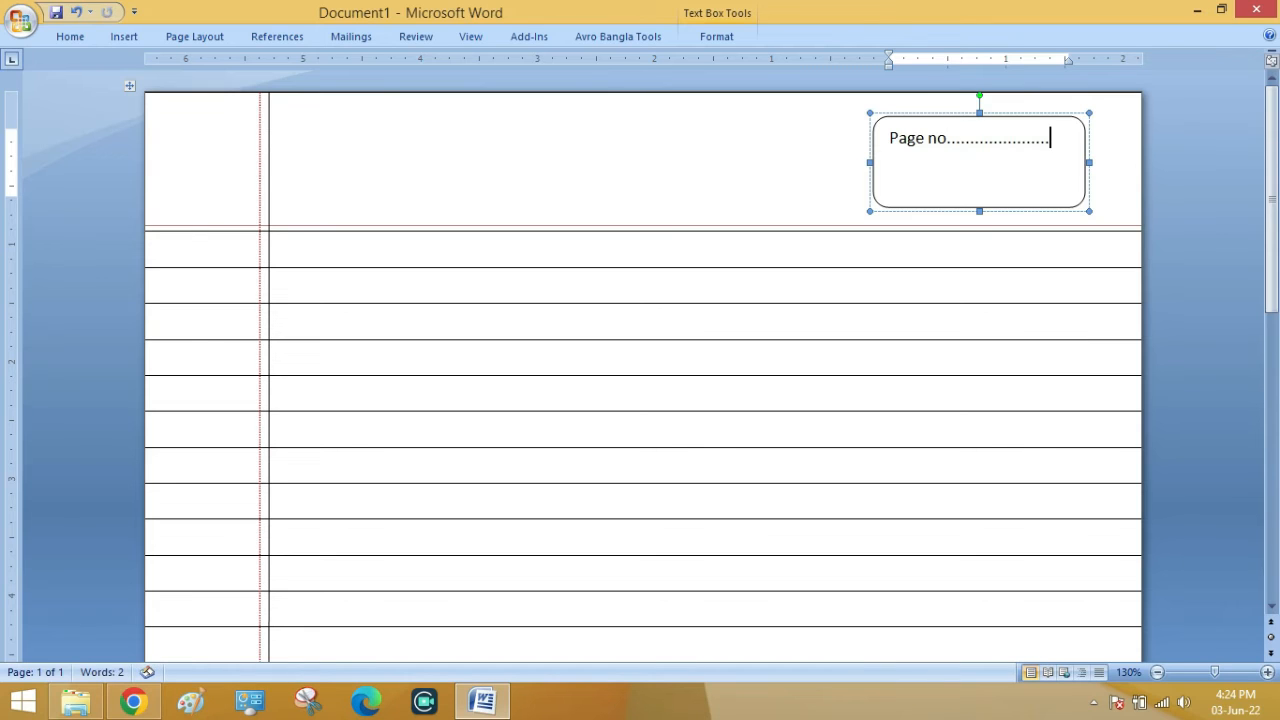
pyautogui.write('Dat')
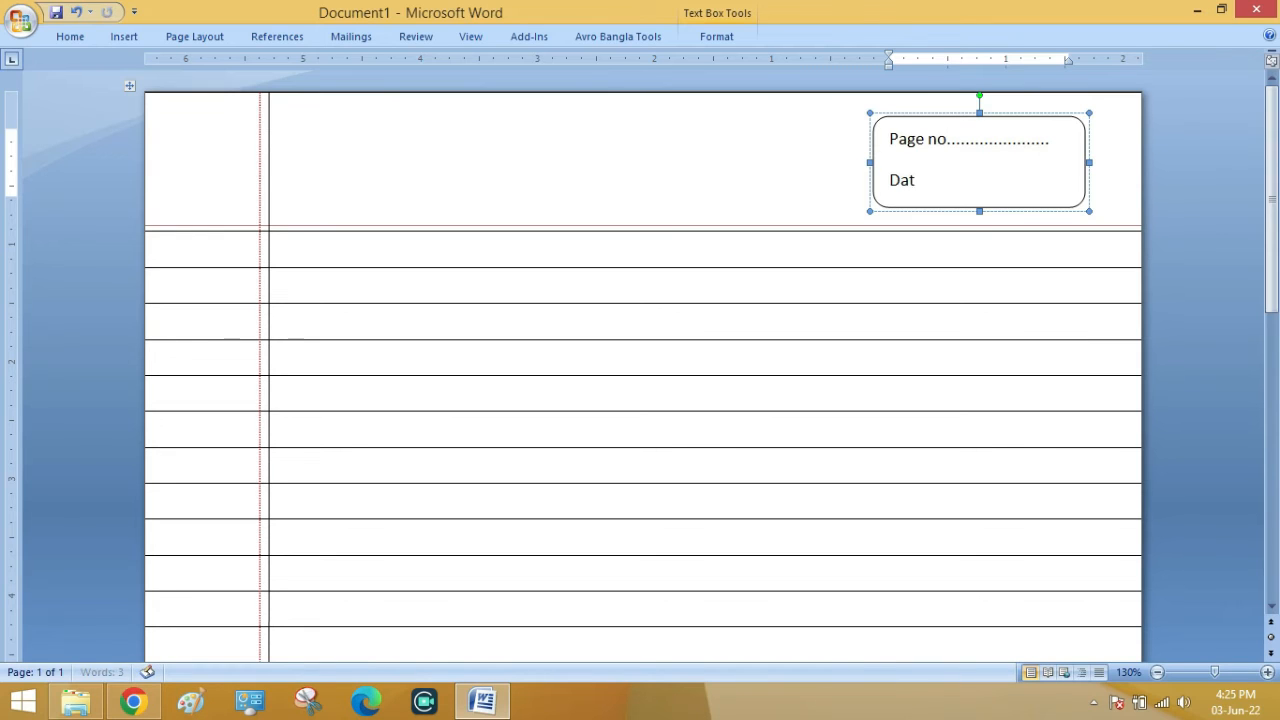
pyautogui.write('e.')
pyautogui.press('BackSpace')
pyautogui.press('BackSpace')
pyautogui.press('BackSpace')
pyautogui.press('BackSpace')
pyautogui.press('BackSpace')
pyautogui.write('/......../.........')
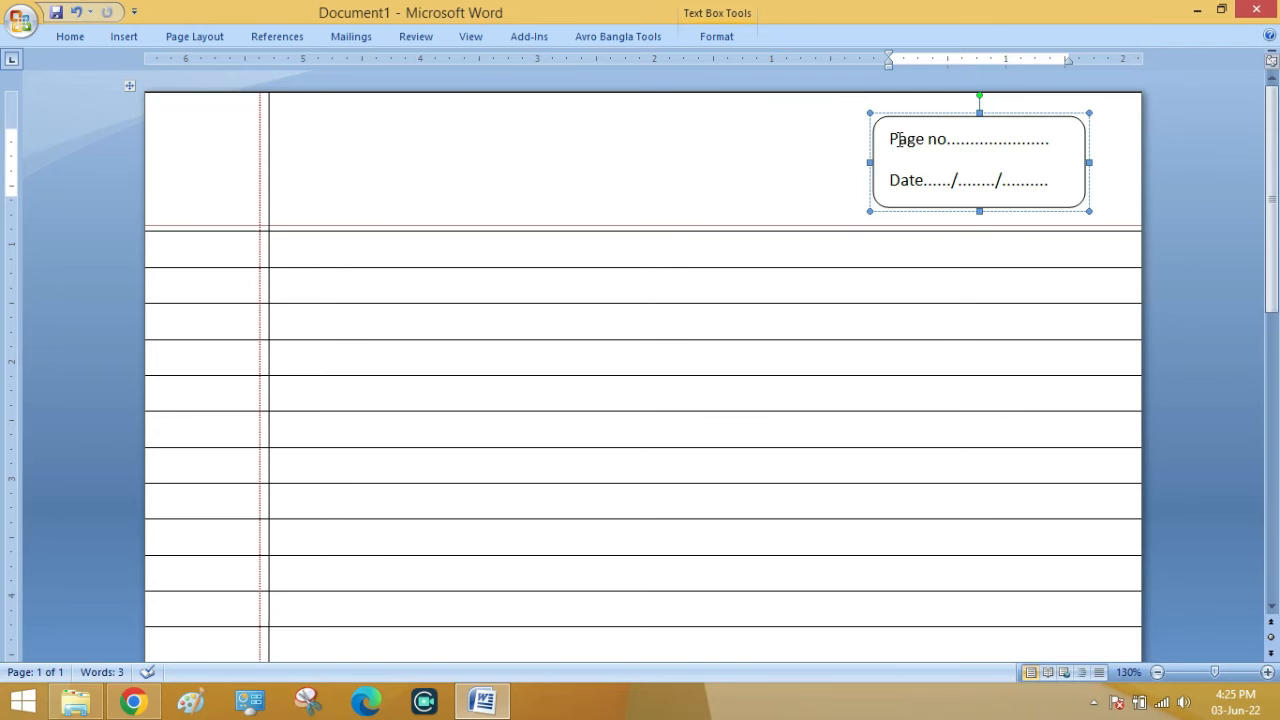
# Set the font color of the page number and date lines to dark red
pyautogui.moveTo(893, 140); pyautogui.dragTo(994, 186)
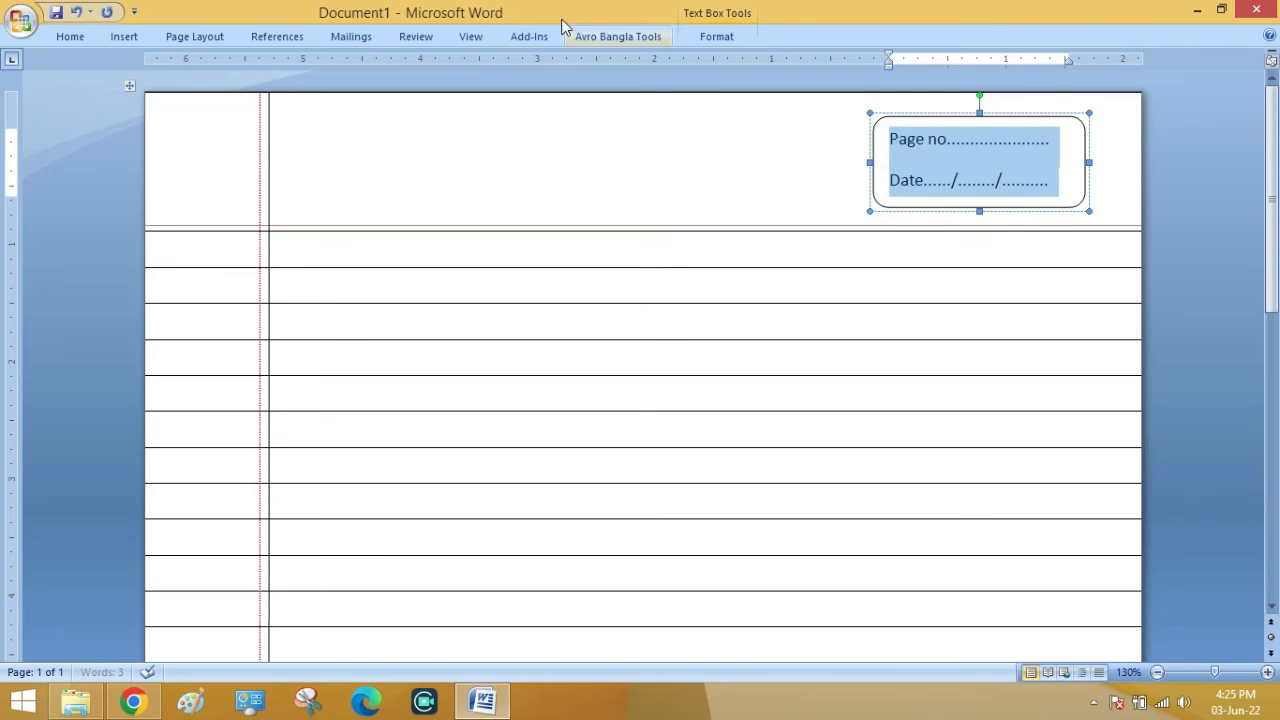
pyautogui.click(66, 39)
pyautogui.click(382, 97)
pyautogui.click(369, 257)
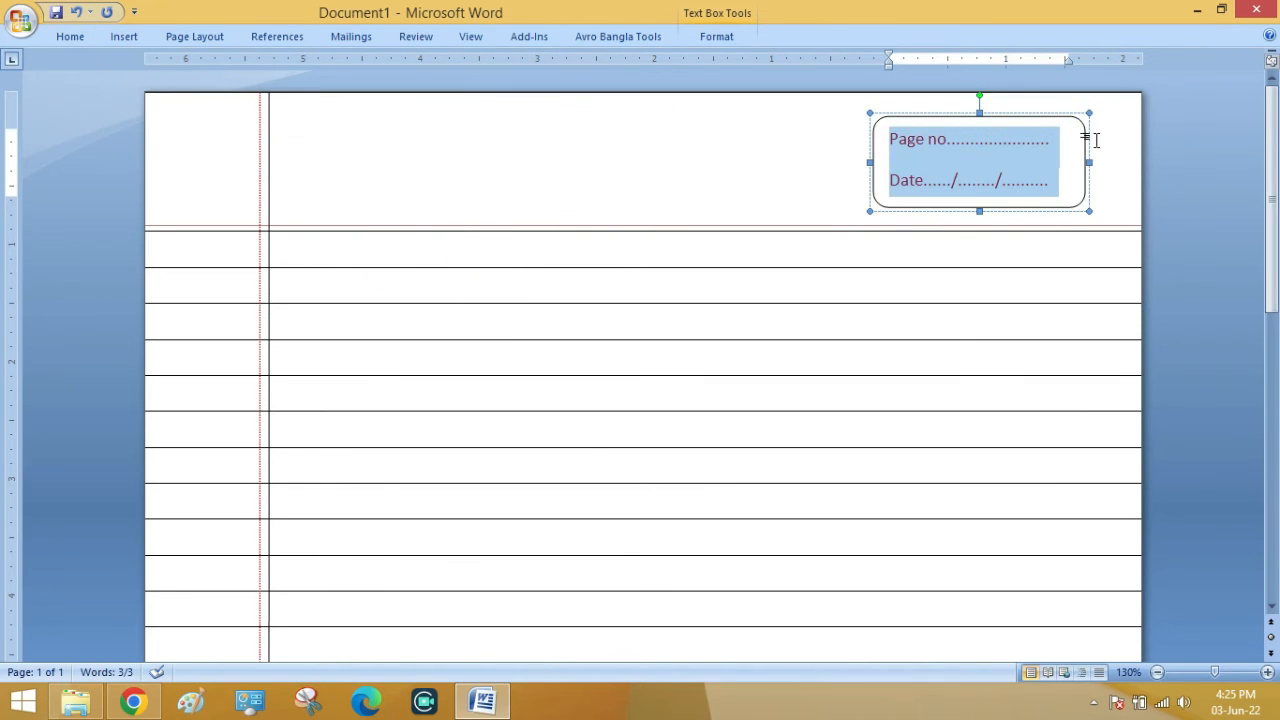
# Give the rounded rectangle a dark red outline and deselect it
pyautogui.click(1085, 125)
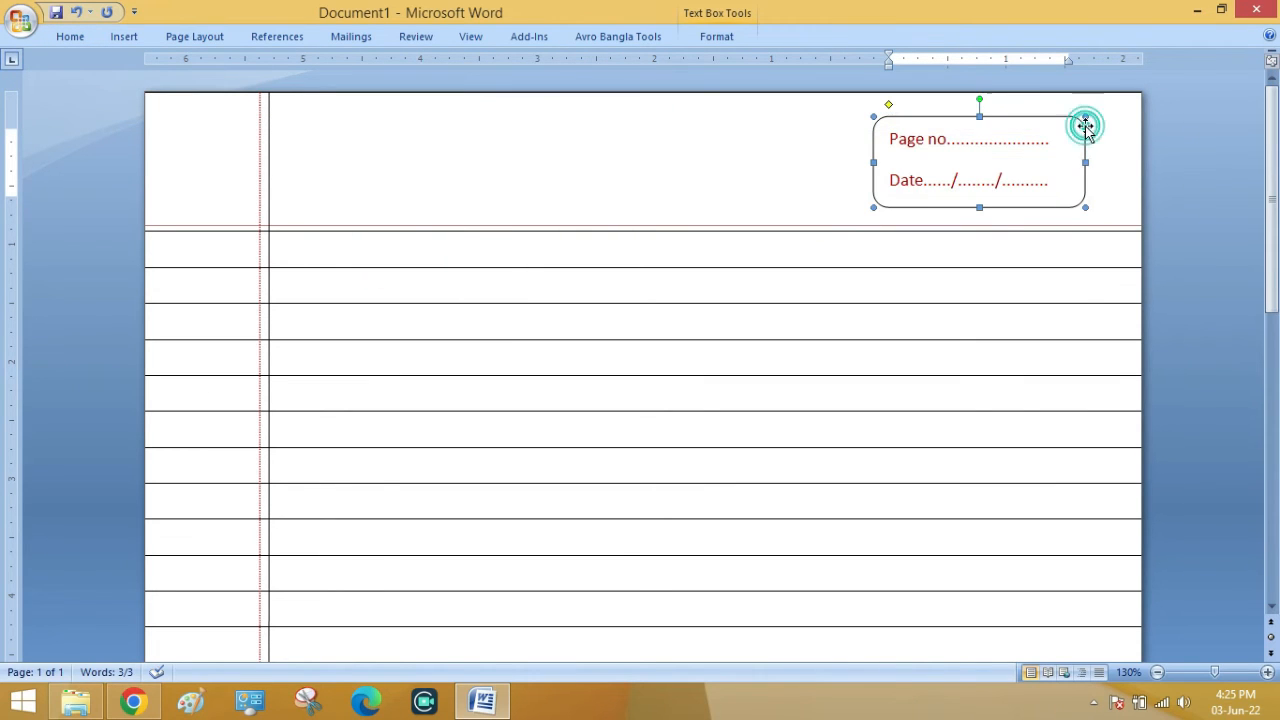
pyautogui.click(716, 37)
pyautogui.click(633, 82)
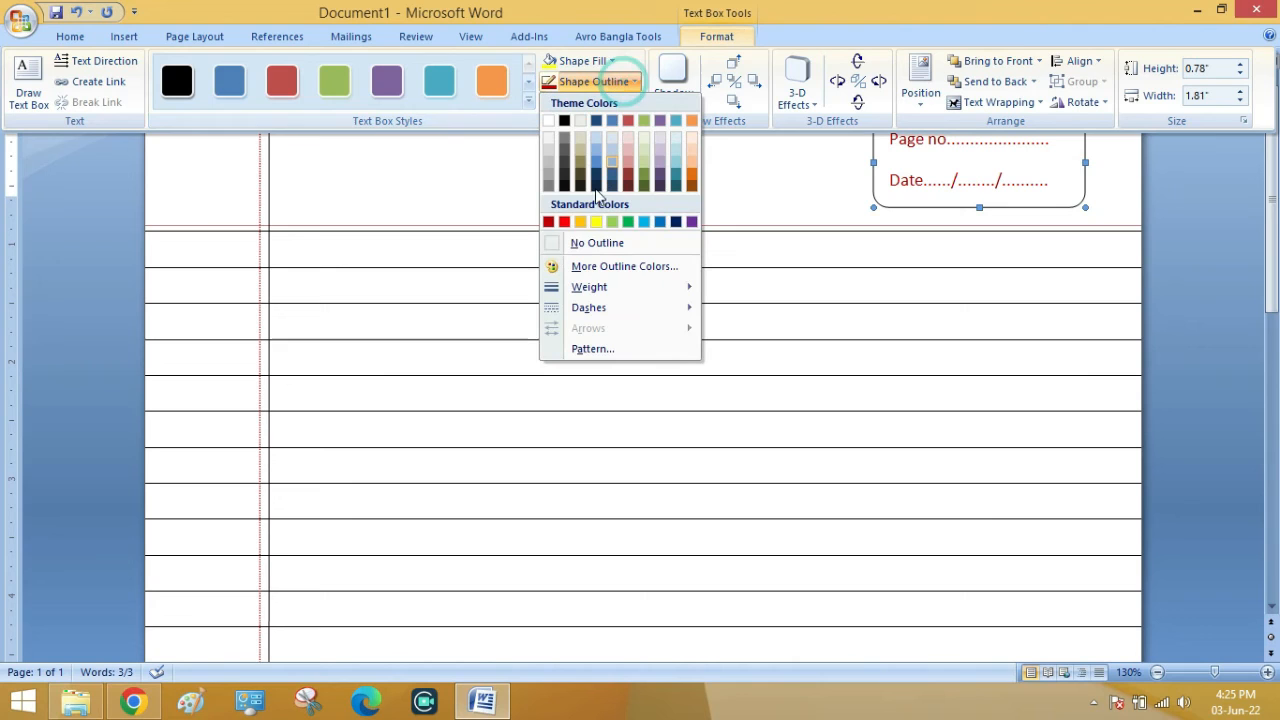
pyautogui.click(551, 222)
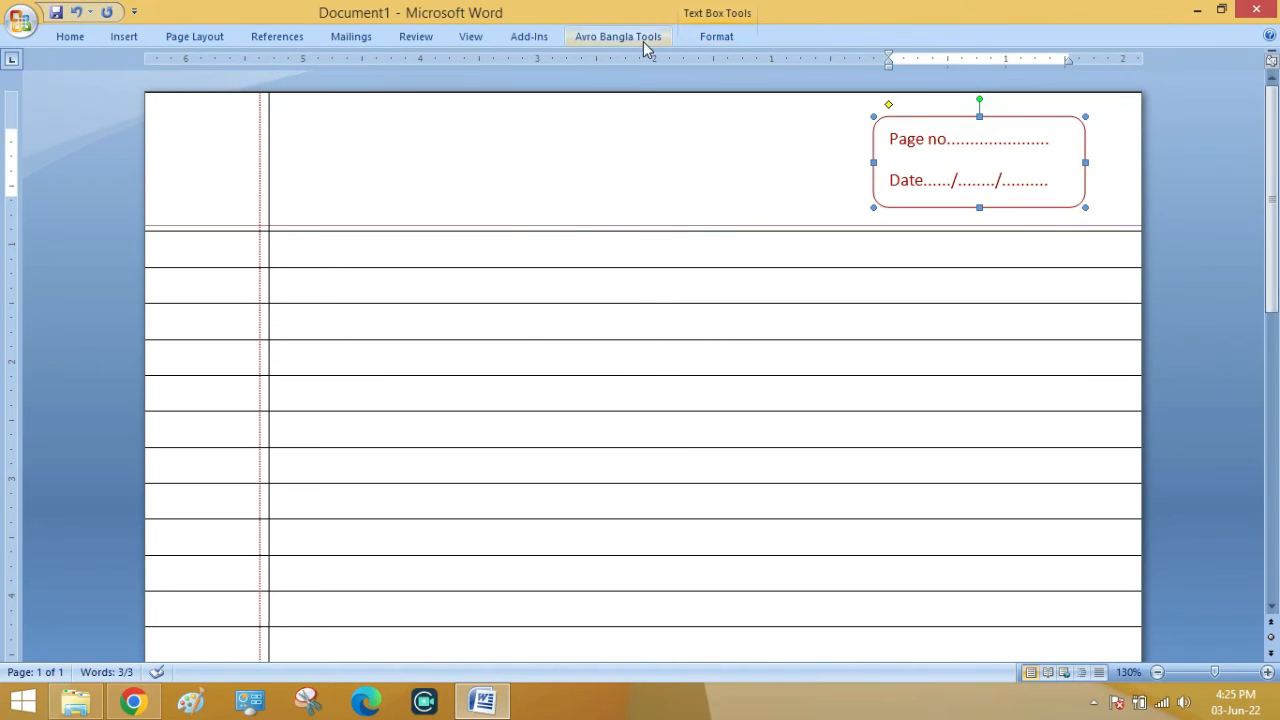
pyautogui.click(750, 262)
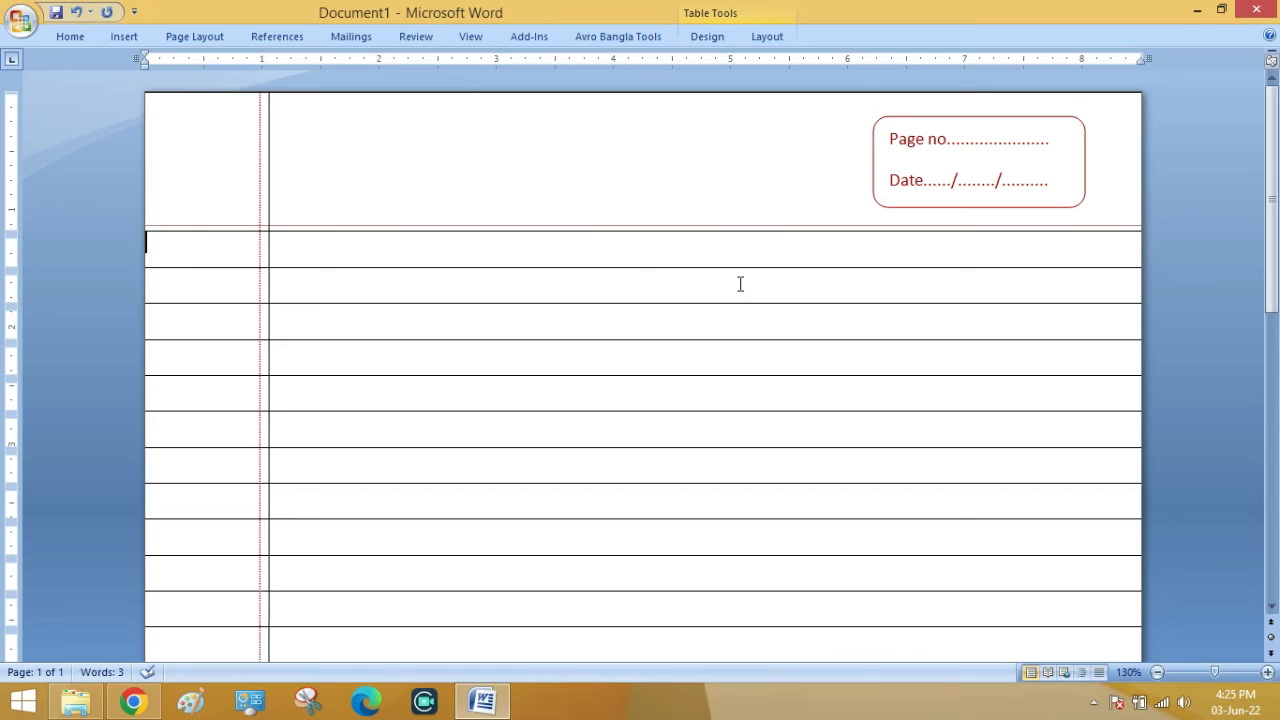
# Make the "Page no" and "Date" labels in the rounded rectangle bold, leaving the dotted parts regular
pyautogui.moveTo(893, 139); pyautogui.dragTo(946, 140)
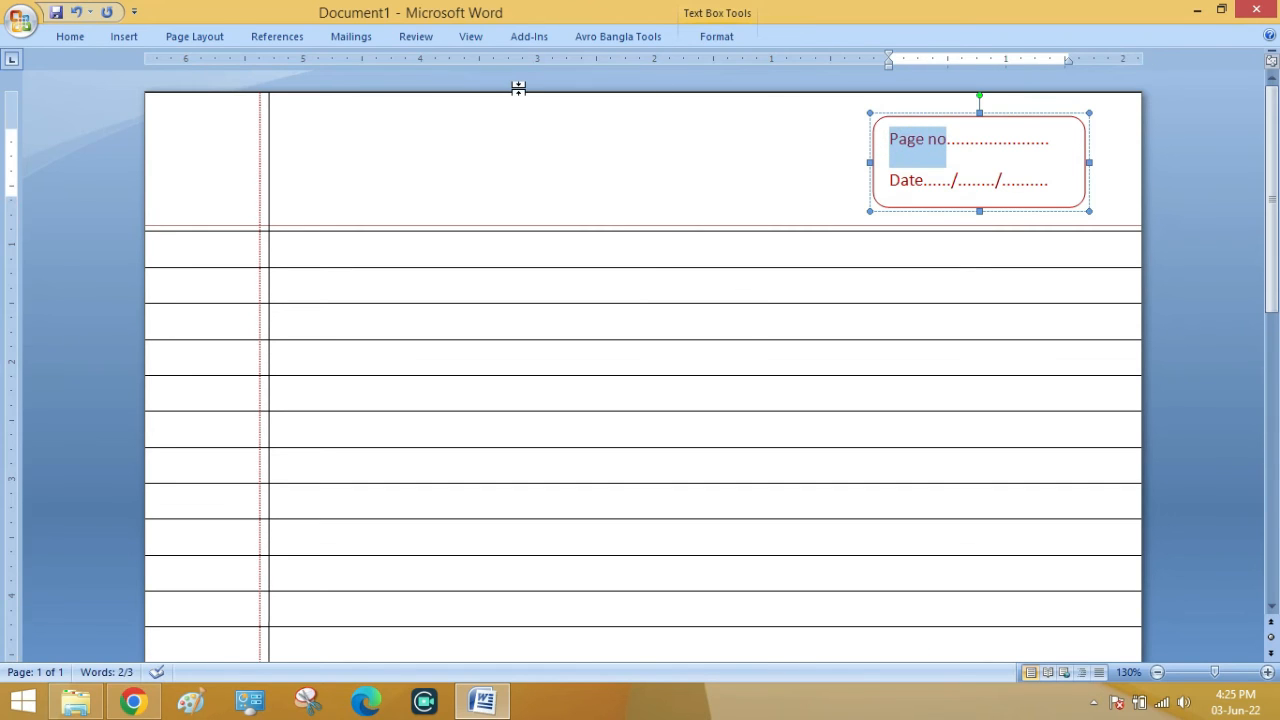
pyautogui.hotkey('ctrl', 'b')
pyautogui.moveTo(888, 182); pyautogui.dragTo(924, 195)
pyautogui.hotkey('ctrl', 'b')
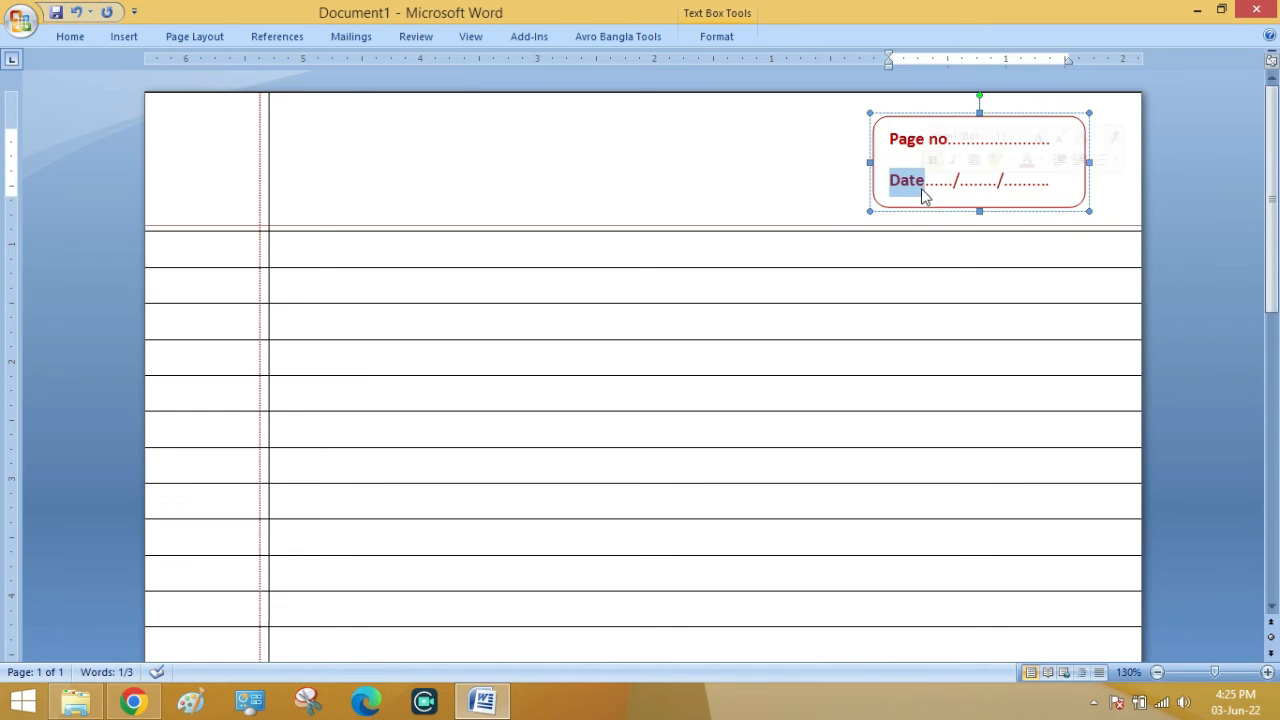
pyautogui.click(889, 240)
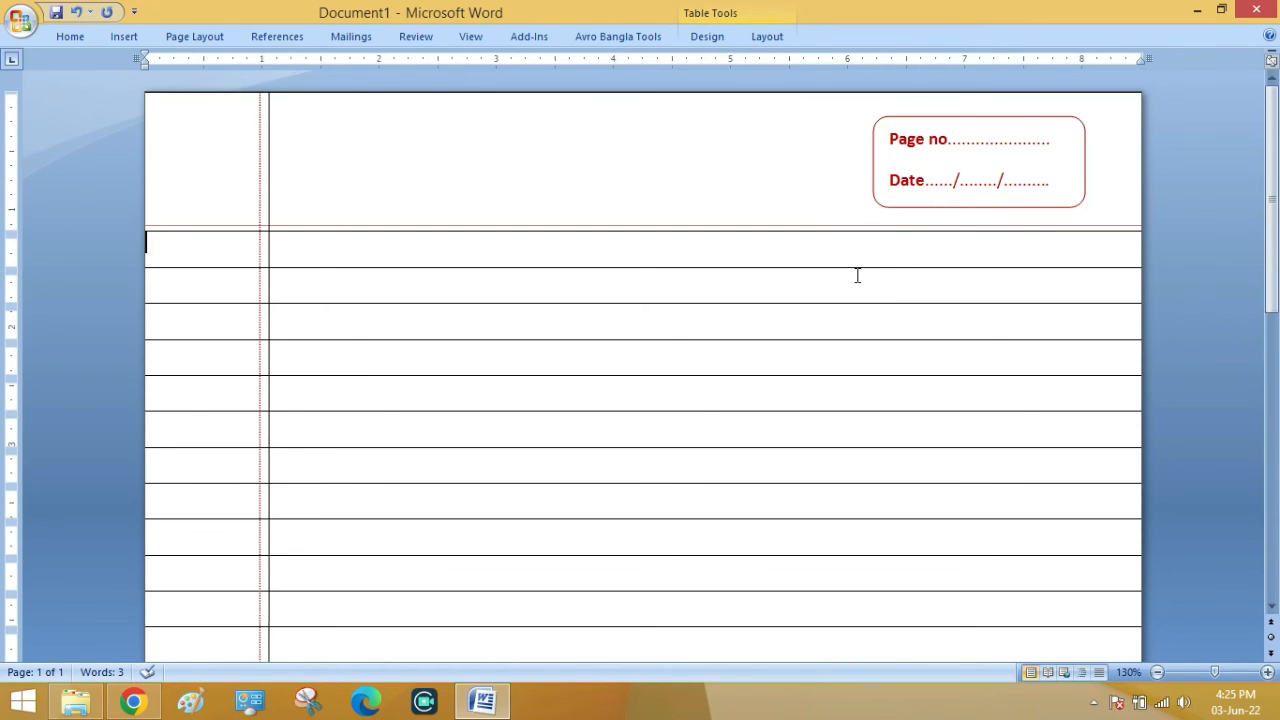
# Add the Print Preview command to the quick access commands and open the notebook page in print preview
pyautogui.keyDown('ctrl'); pyautogui.scroll(-8, 857, 275); pyautogui.keyUp('ctrl')
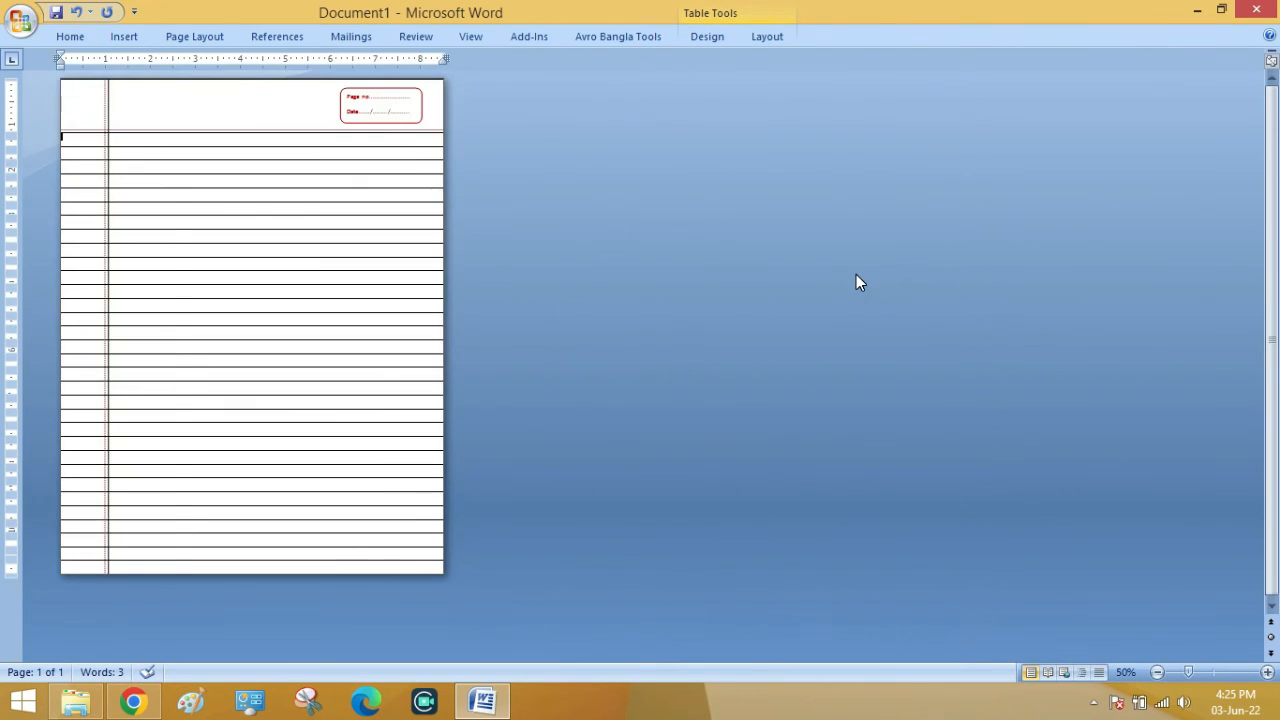
pyautogui.keyDown('ctrl'); pyautogui.scroll(1, 856, 274); pyautogui.keyUp('ctrl')
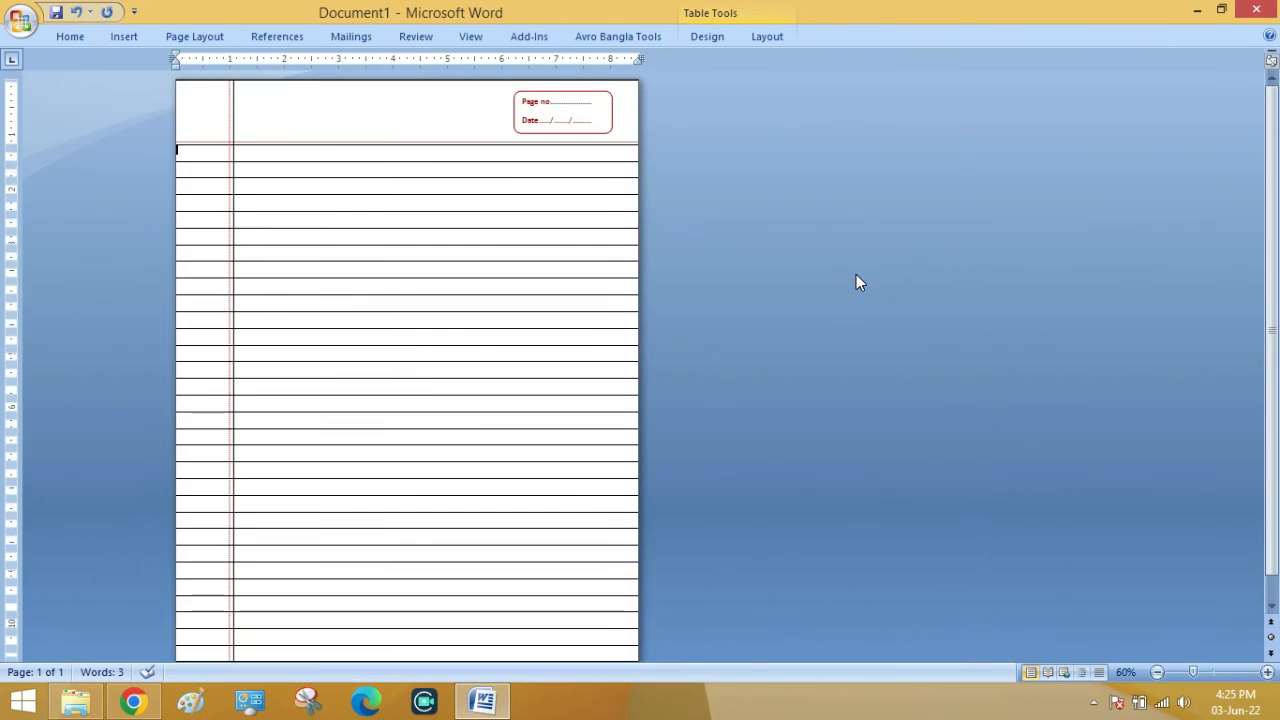
pyautogui.click(133, 12)
pyautogui.click(176, 160)
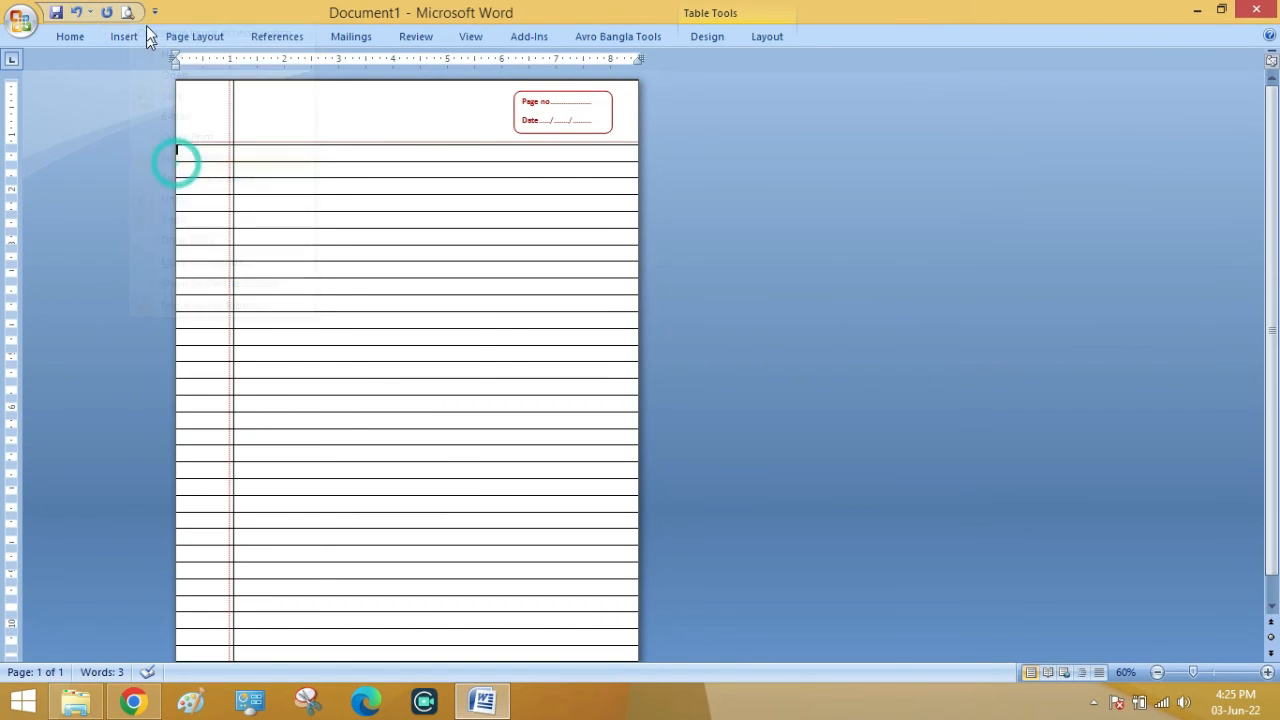
pyautogui.click(127, 12)
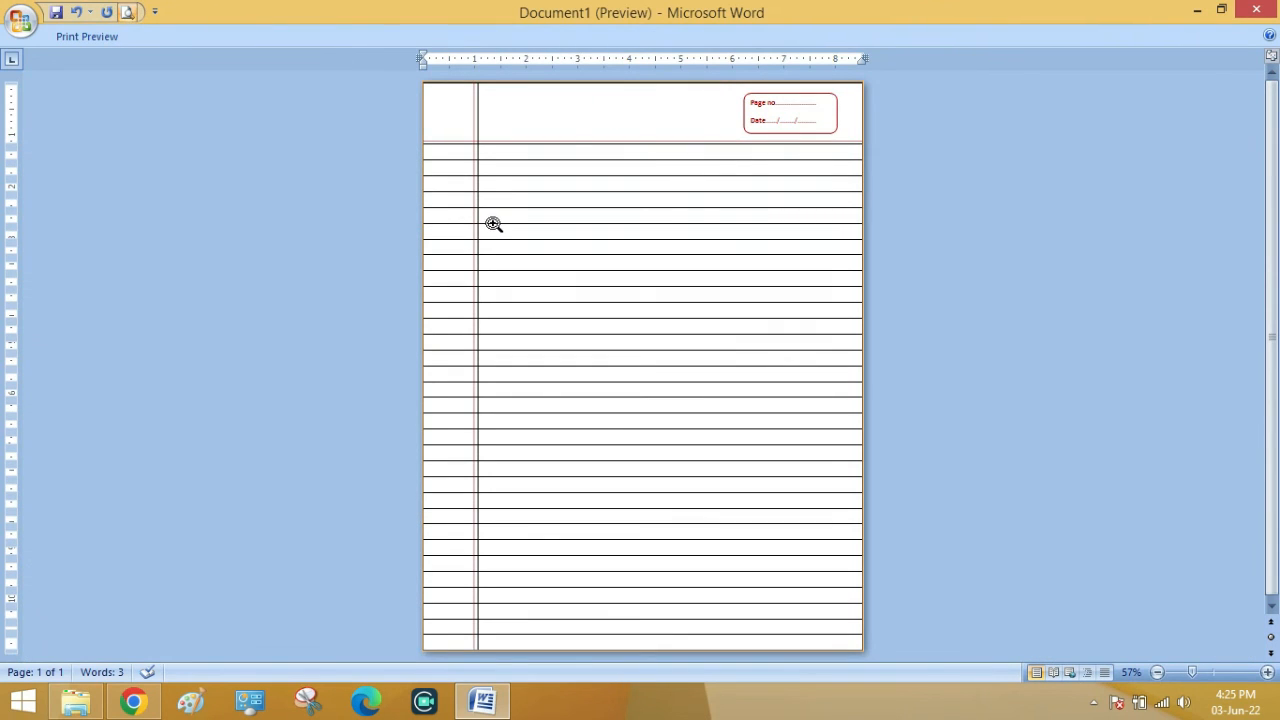
# Examine the ruled lines, margins and header box of the page at 100% in print preview, then close the preview
pyautogui.click(603, 278)
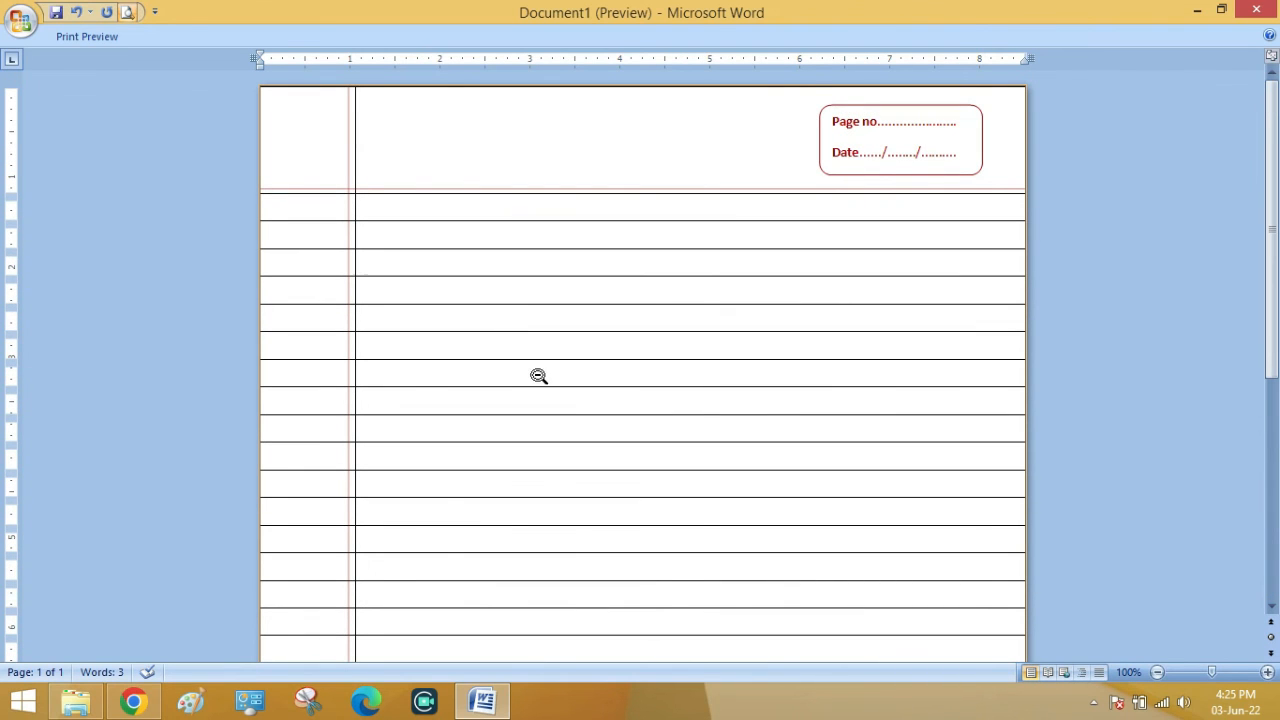
pyautogui.scroll(-5, 532, 361)
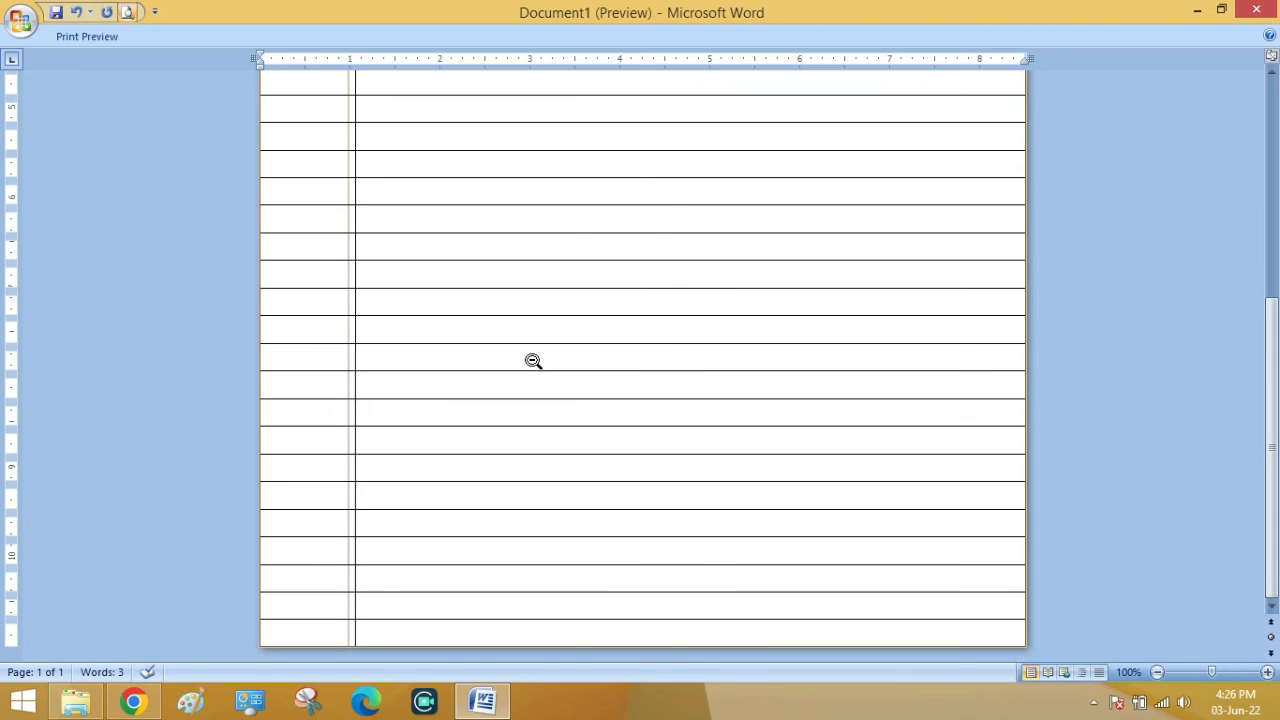
pyautogui.scroll(5, 532, 361)
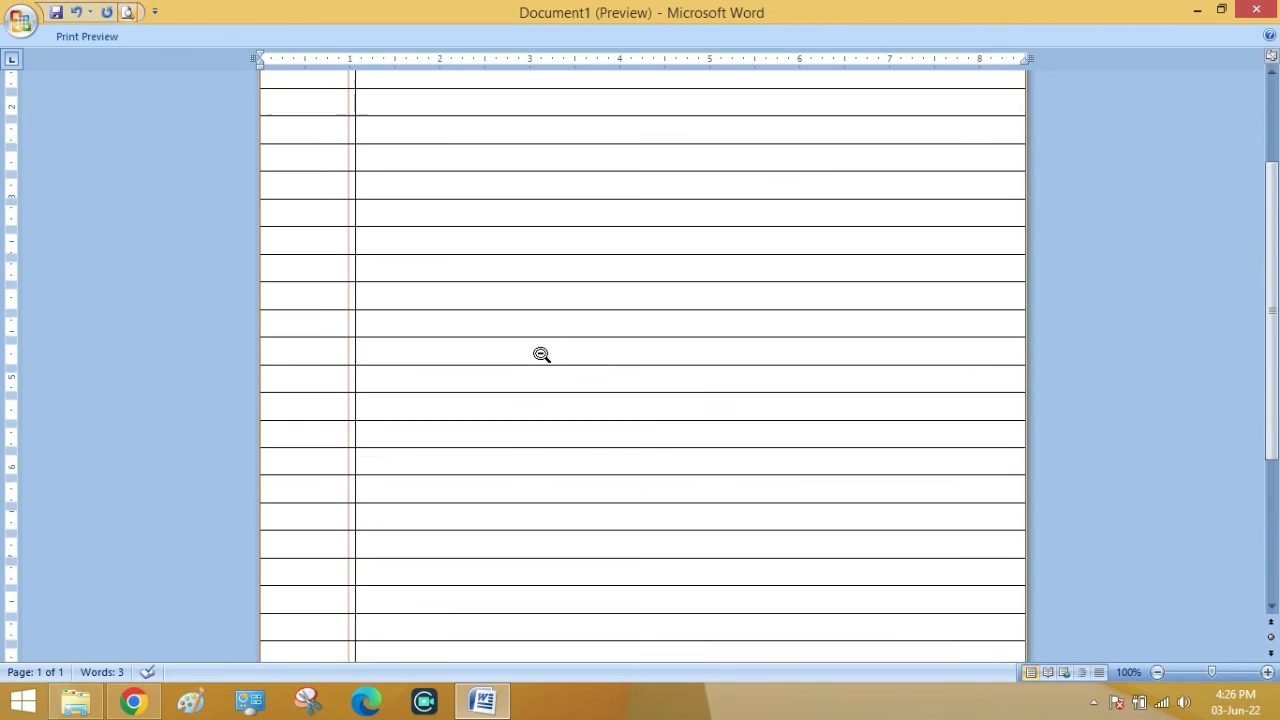
pyautogui.click(565, 326)
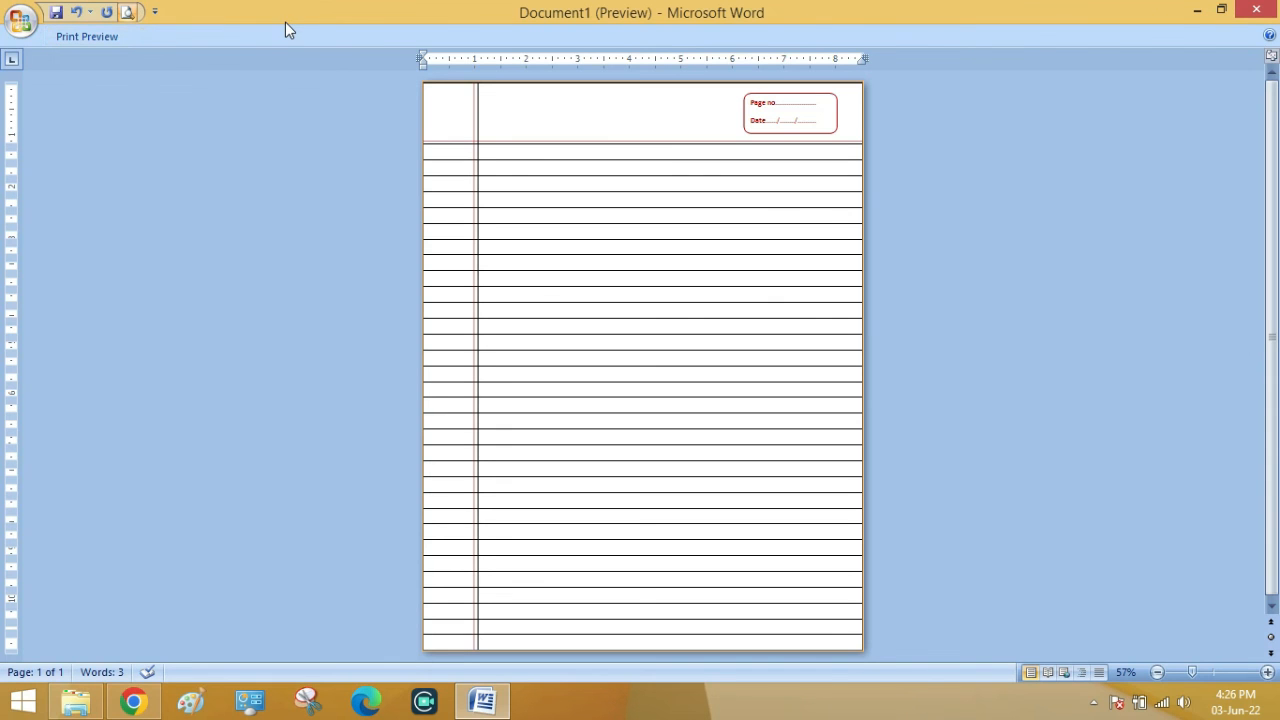
pyautogui.click(95, 36)
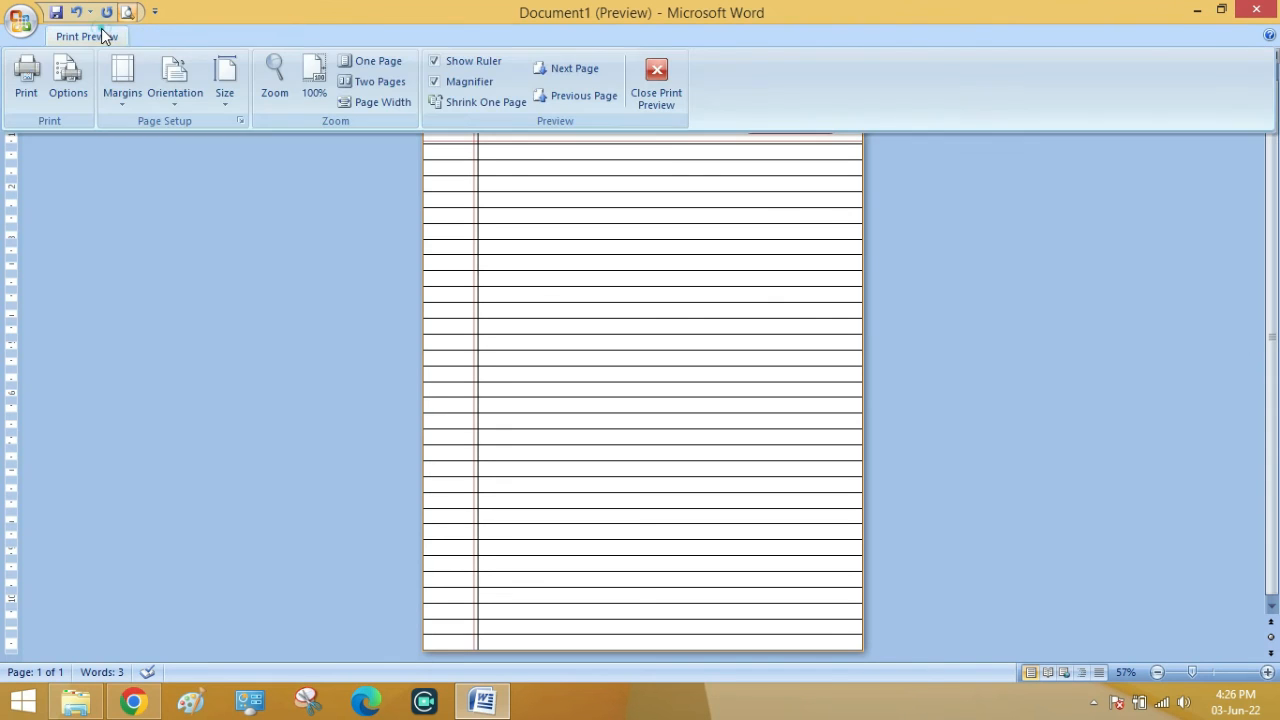
pyautogui.click(671, 77)
# Start saving a copy of the notebook page in PDF or XPS format
pyautogui.click(20, 20)
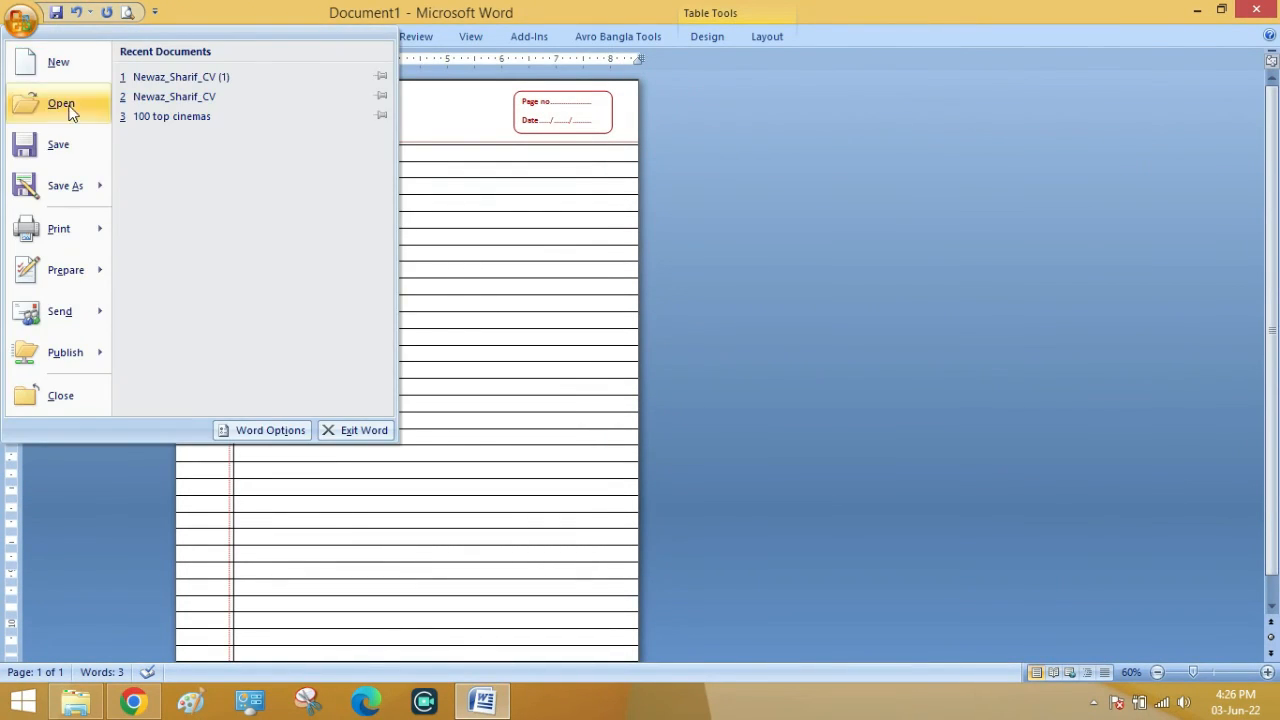
pyautogui.moveTo(95, 186)
pyautogui.click(166, 220)
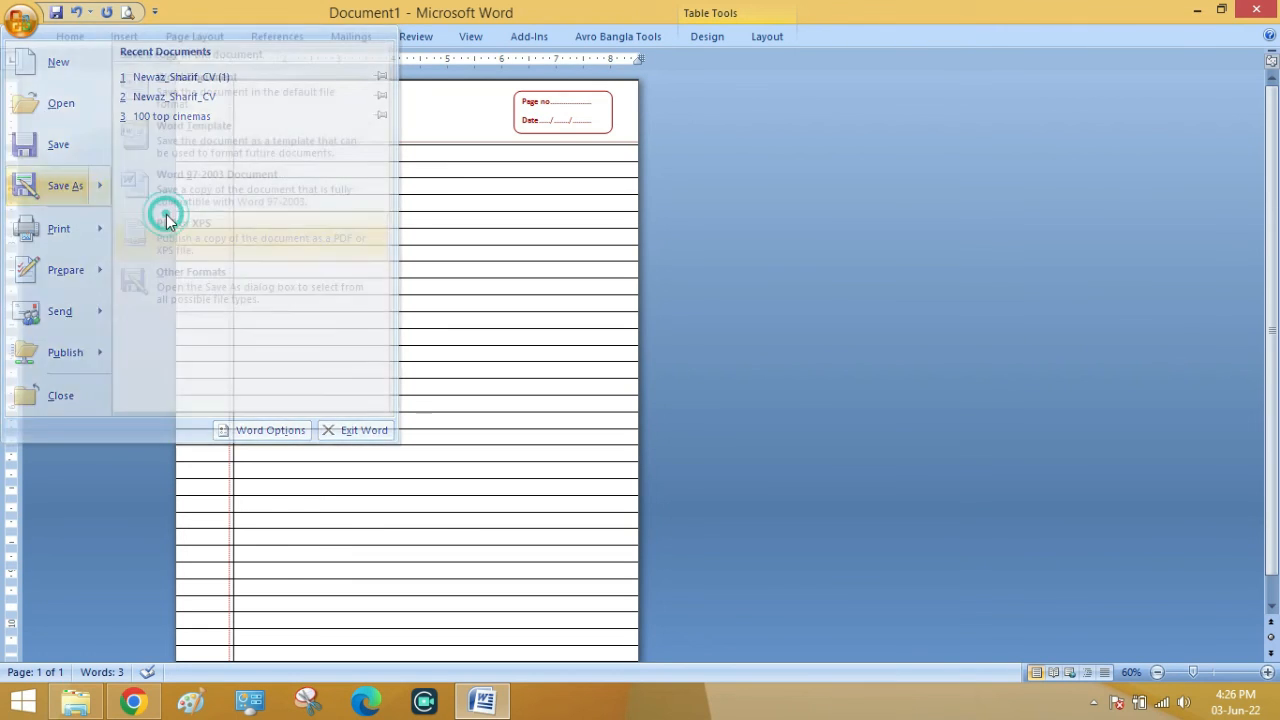